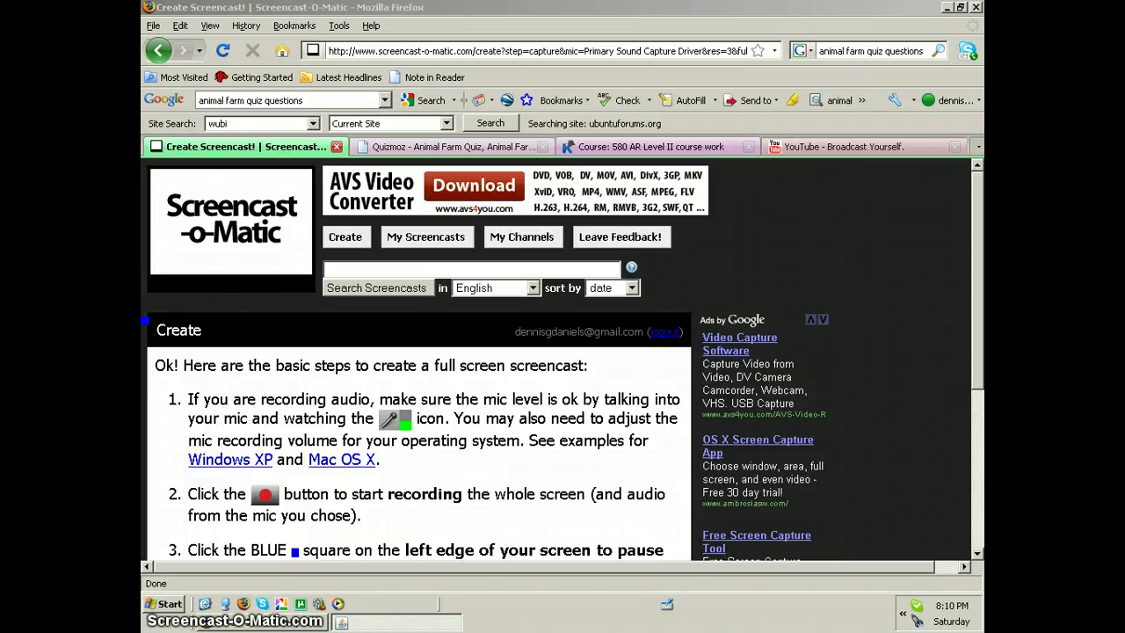
Open the Google Form for the Database resource from the 580 AR course page and maximize its window.
{"action": "left_click", "coordinate": [650, 146]}
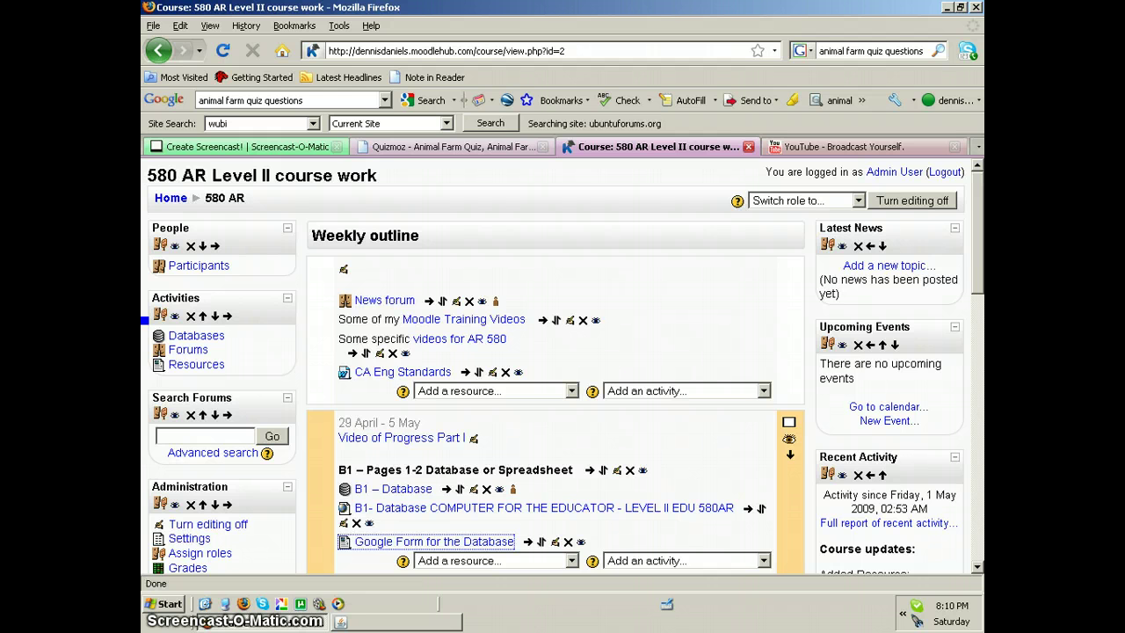
{"action": "scroll", "coordinate": [565, 367], "scroll_direction": "down", "scroll_amount": 2}
{"action": "scroll", "coordinate": [565, 367], "scroll_direction": "down", "scroll_amount": 1}
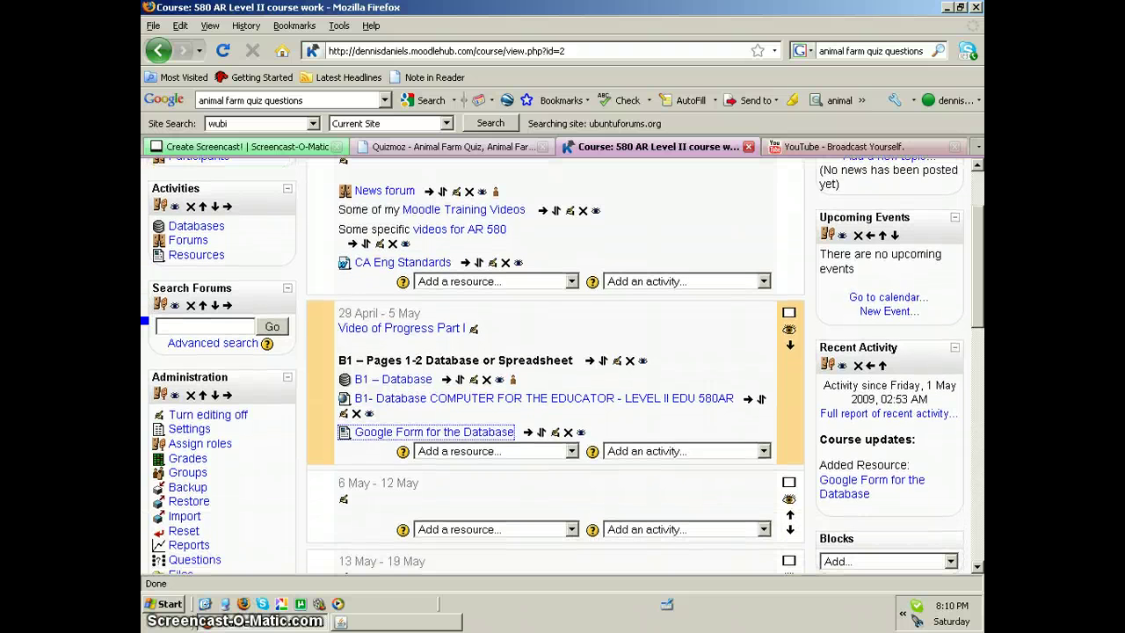
{"action": "scroll", "coordinate": [566, 366], "scroll_direction": "down", "scroll_amount": 1}
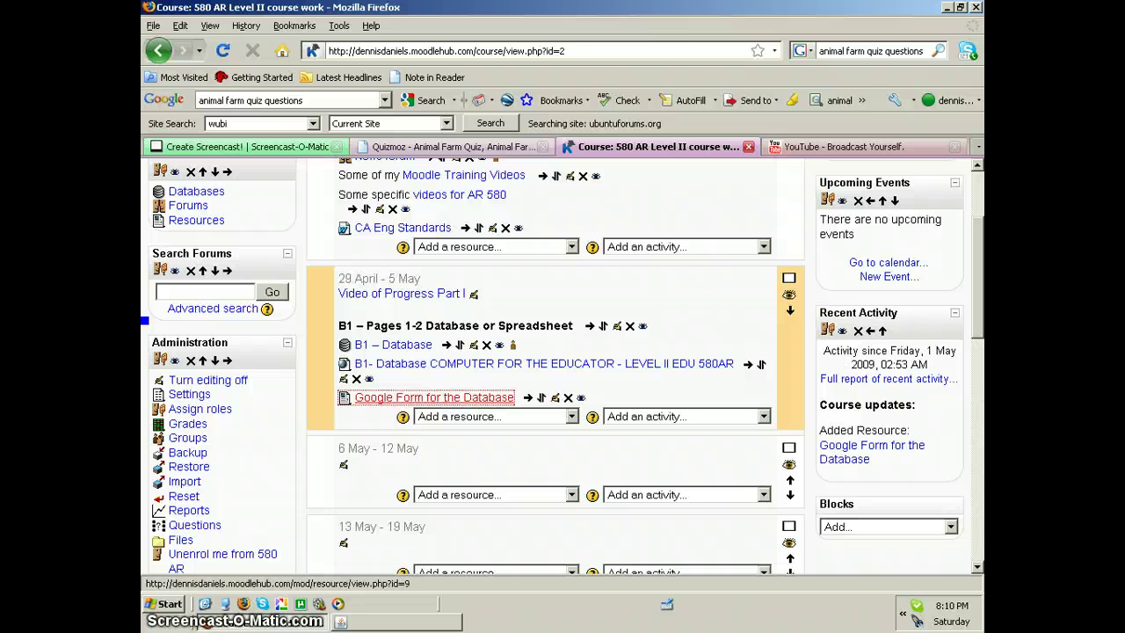
{"action": "left_click", "coordinate": [434, 398]}
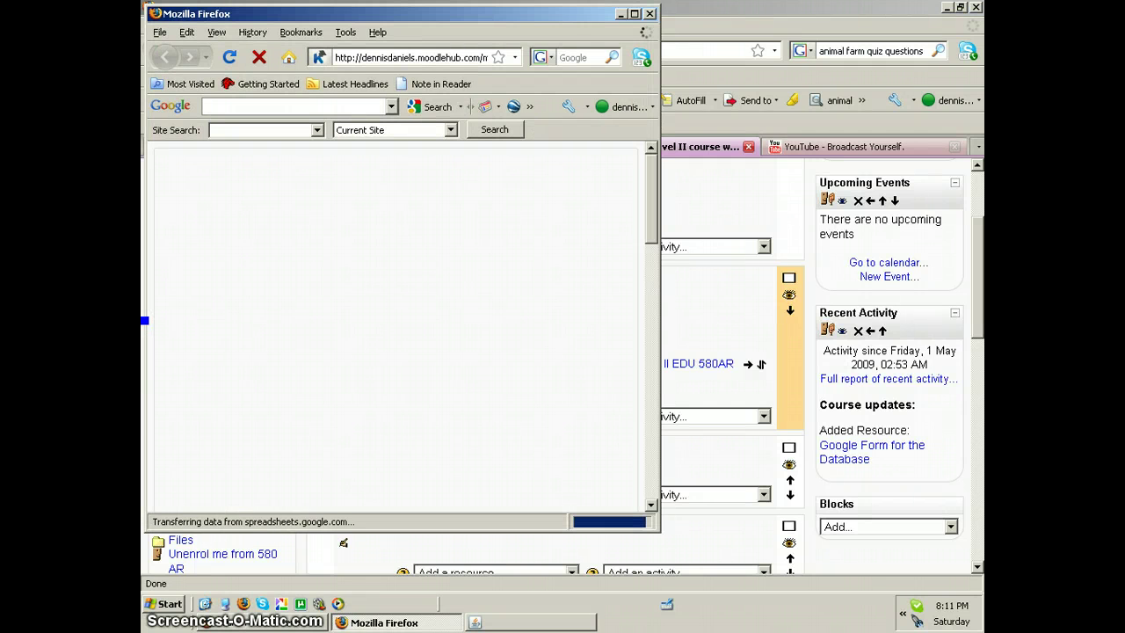
{"action": "left_click", "coordinate": [635, 13]}
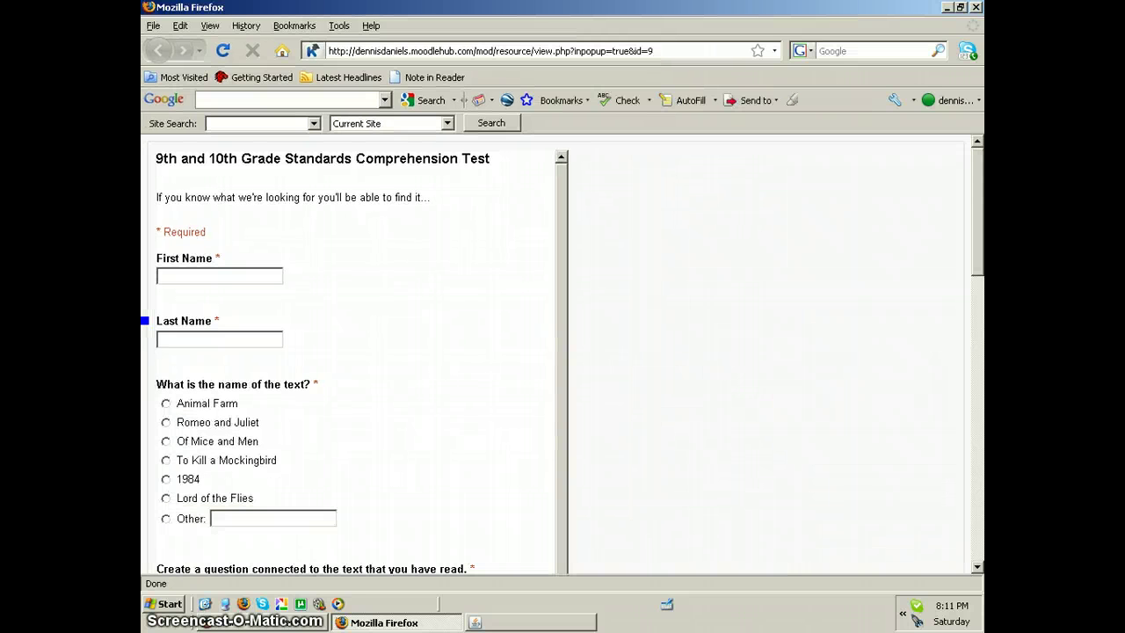
Fill in the respondent's first name and last name on the comprehension test form.
{"action": "left_click", "coordinate": [220, 276]}
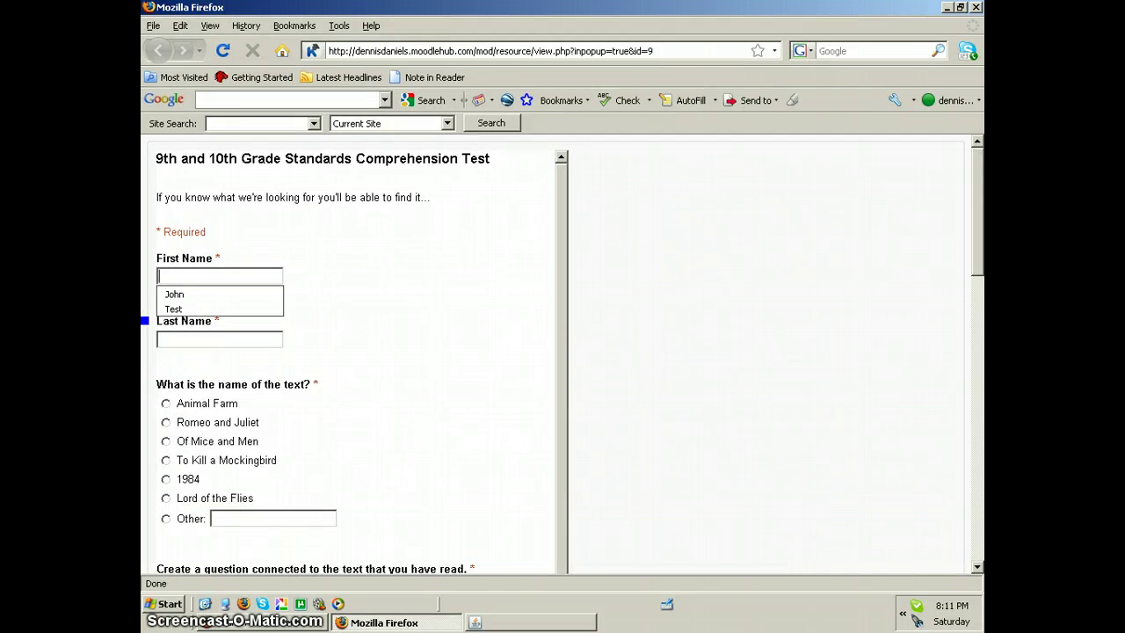
{"action": "type", "text": "G"}
{"action": "key", "text": "BackSpace"}
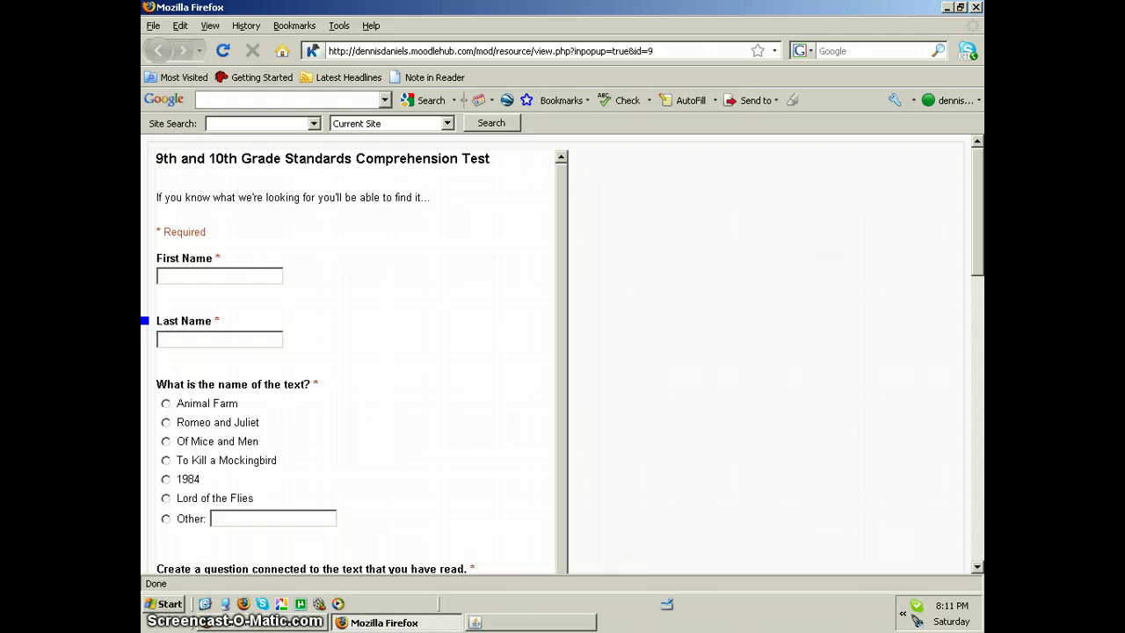
{"action": "type", "text": "Goo"}
{"action": "key", "text": "BackSpace"}
{"action": "key", "text": "BackSpace"}
{"action": "key", "text": "BackSpace"}
{"action": "type", "text": "Will"}
{"action": "key", "text": "Tab"}
{"action": "type", "text": "Hunting"}
Bring up the Quizmoz Animal Farm quiz in the other window, and choose Animal Farm as the form's text.
{"action": "key", "text": "alt+Tab"}
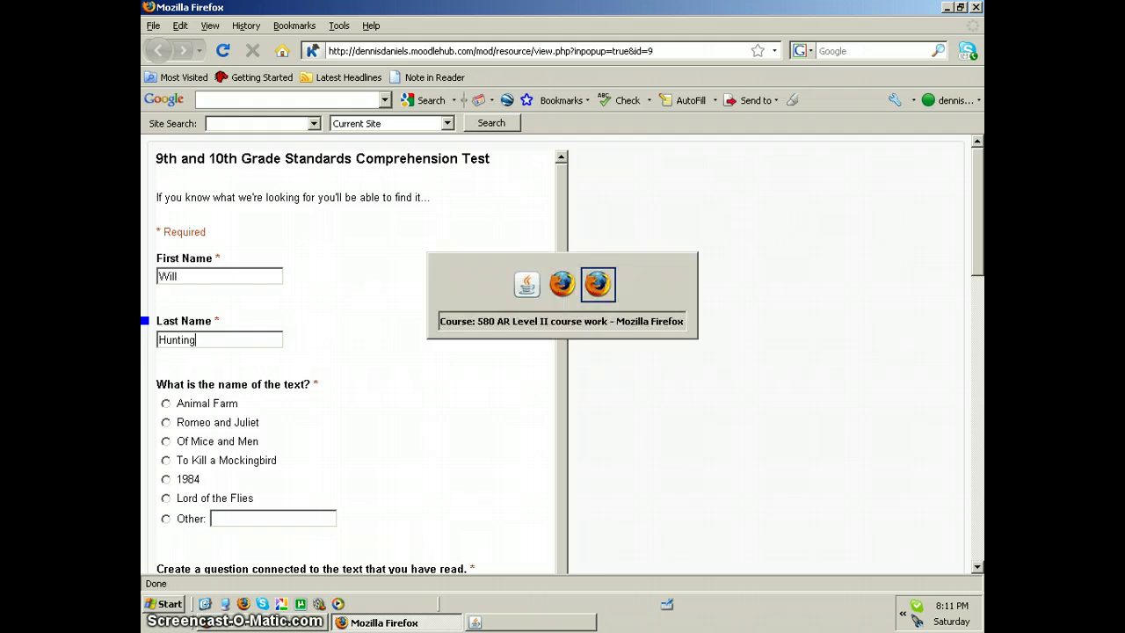
{"action": "key", "text": "ctrl+shift+Tab"}
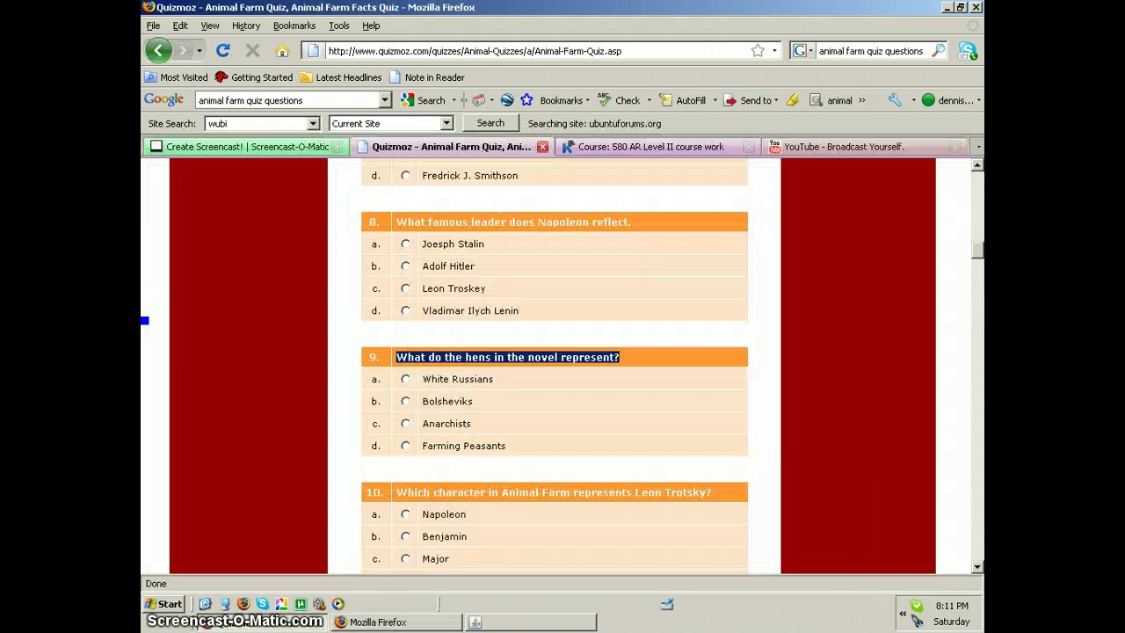
{"action": "key", "text": "alt+Tab"}
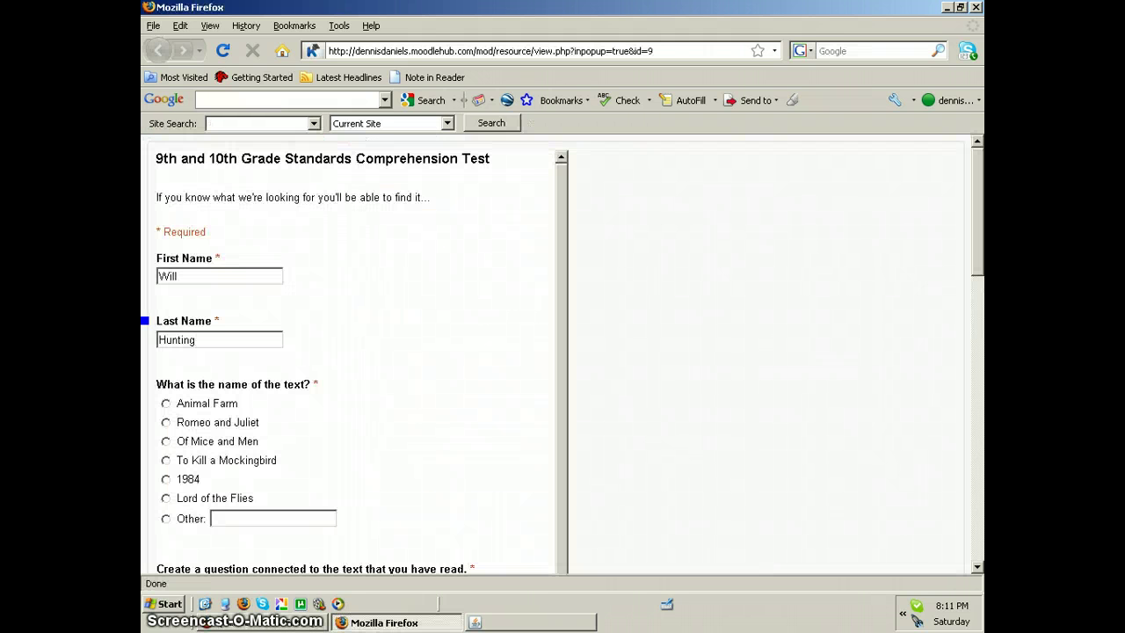
{"action": "key", "text": "Tab"}
{"action": "scroll", "coordinate": [351, 352], "scroll_direction": "down", "scroll_amount": 4}
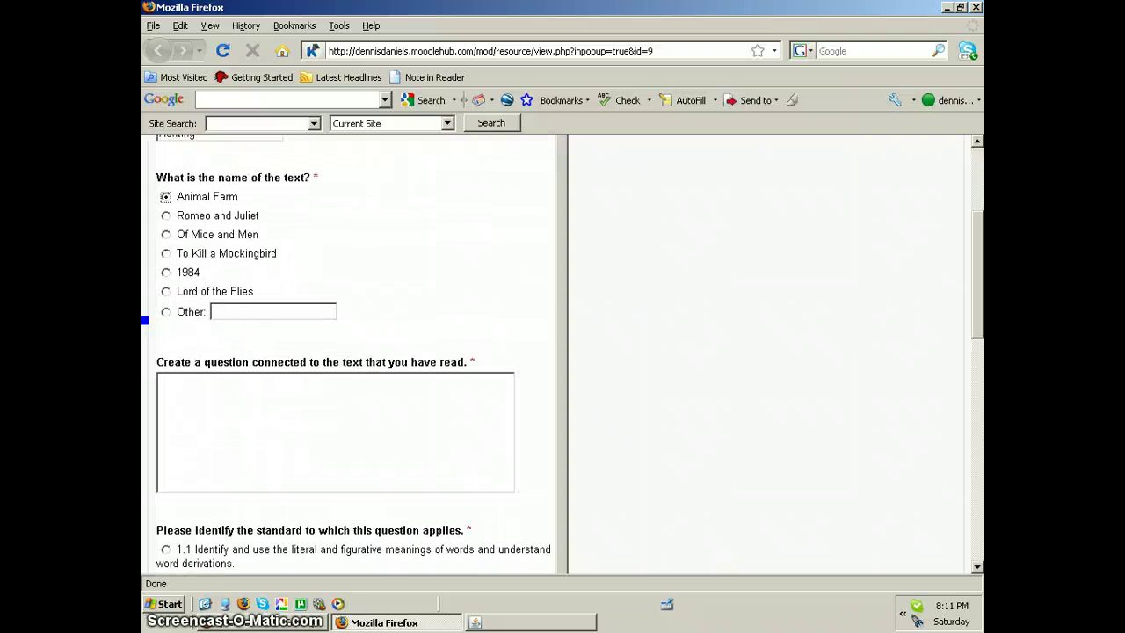
Copy the quiz question "What do the hens in the novel represent?" into the form's question field.
{"action": "left_click", "coordinate": [159, 379]}
{"action": "key", "text": "alt+Tab"}
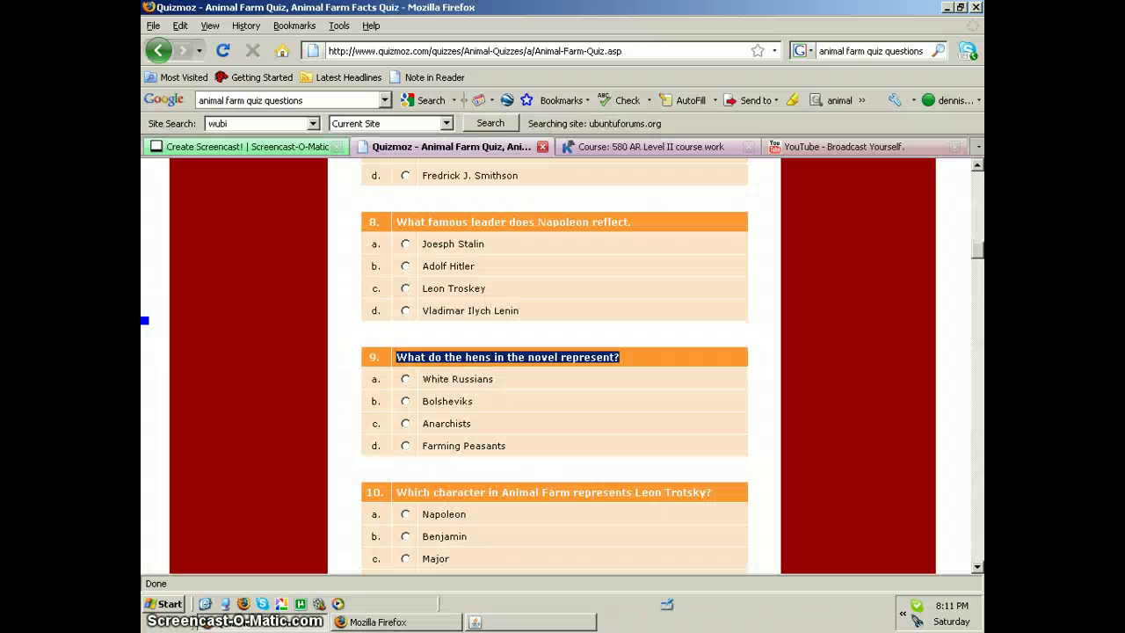
{"action": "left_click_drag", "start_coordinate": [620, 357], "coordinate": [396, 357]}
{"action": "key", "text": "ctrl+c"}
{"action": "key", "text": "alt+Tab"}
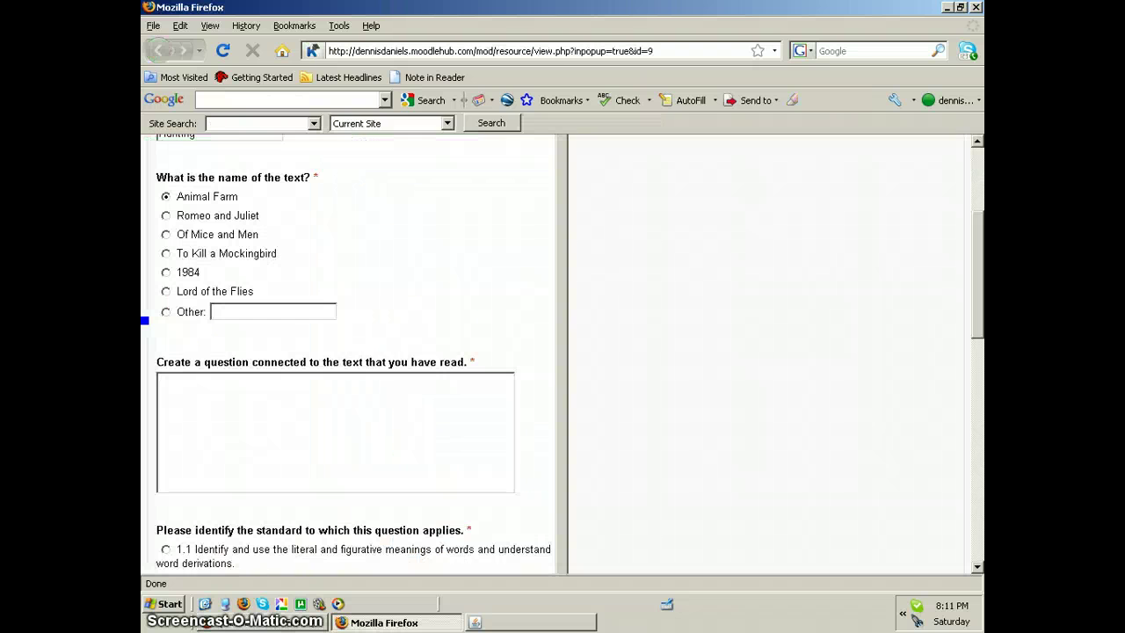
{"action": "key", "text": "ctrl+v"}
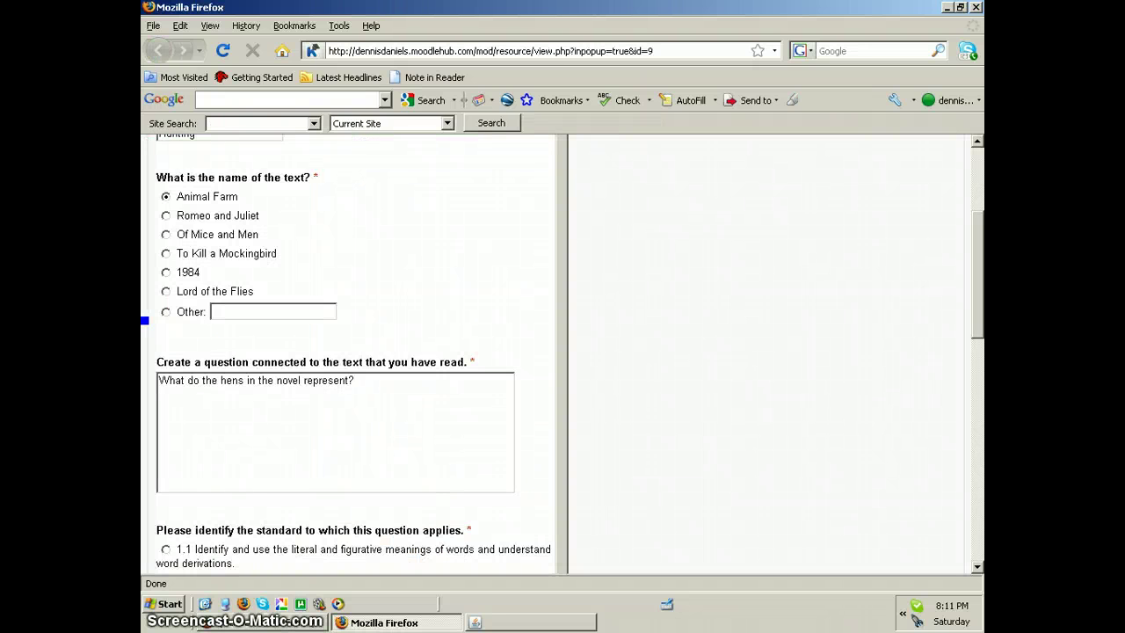
Assign the question to standard 3.7 on literary devices and rate its difficulty as 2.
{"action": "scroll", "coordinate": [351, 351], "scroll_direction": "down", "scroll_amount": 5}
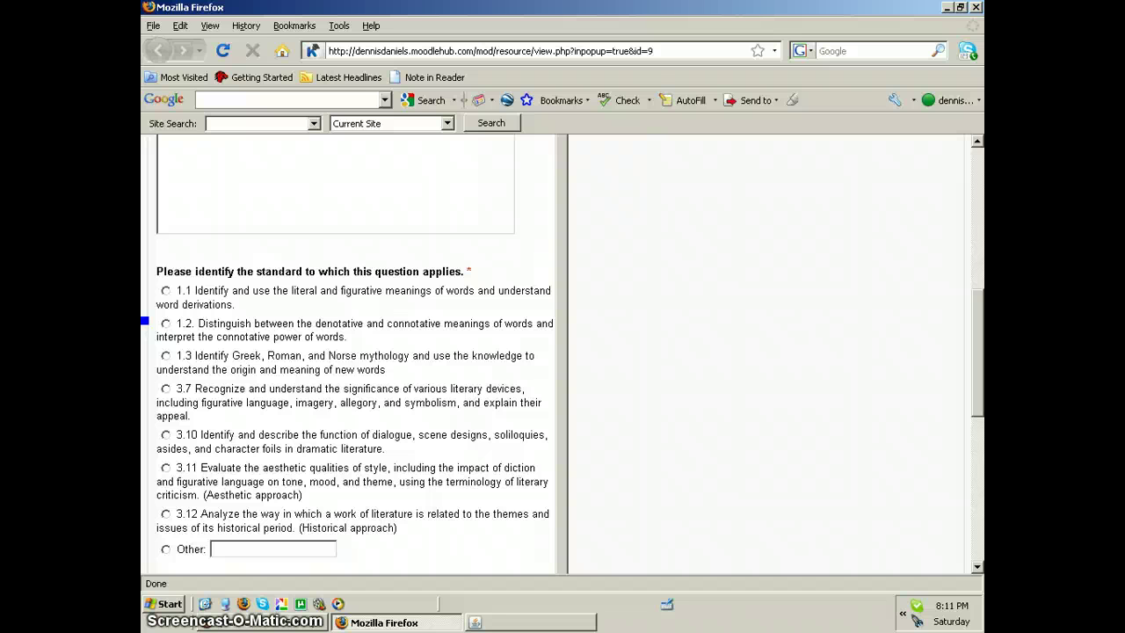
{"action": "left_click", "coordinate": [165, 389]}
{"action": "scroll", "coordinate": [352, 351], "scroll_direction": "down", "scroll_amount": 3}
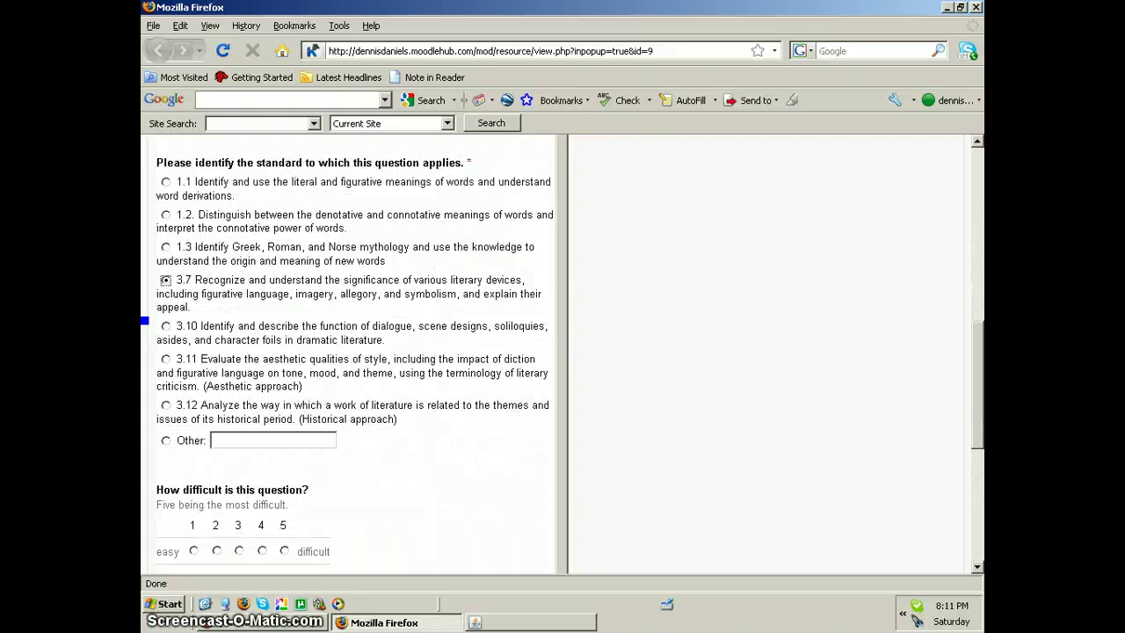
{"action": "scroll", "coordinate": [351, 352], "scroll_direction": "down", "scroll_amount": 2}
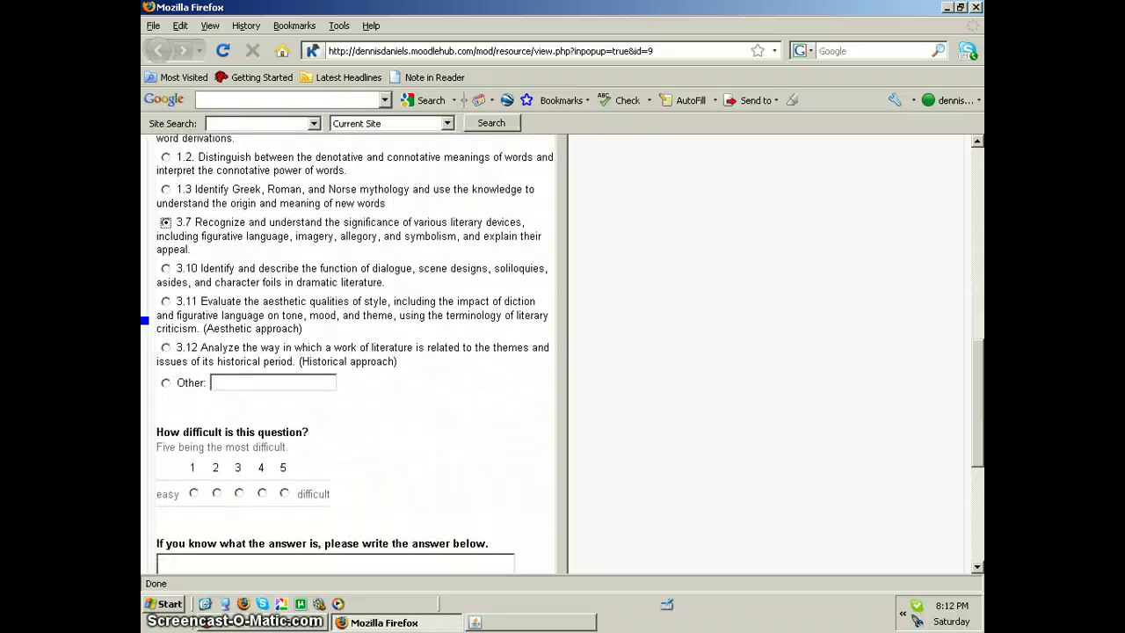
{"action": "scroll", "coordinate": [352, 352], "scroll_direction": "down", "scroll_amount": 1}
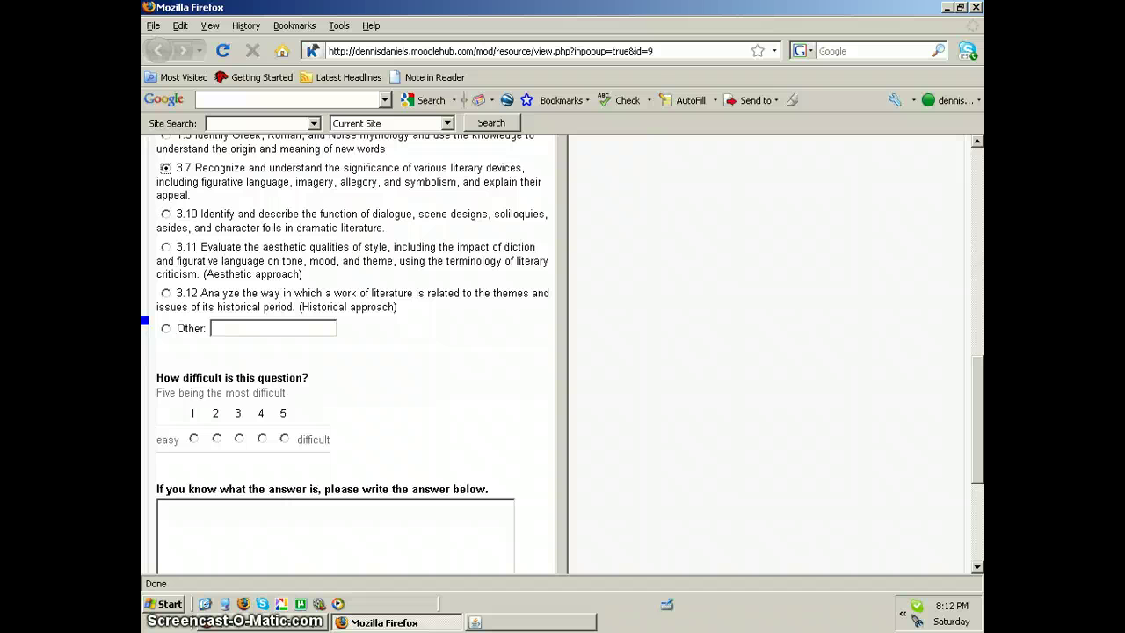
{"action": "left_click", "coordinate": [216, 439]}
Write "The illiterate masses of Soviet Russia." as the answer to the question.
{"action": "scroll", "coordinate": [351, 351], "scroll_direction": "down", "scroll_amount": 2}
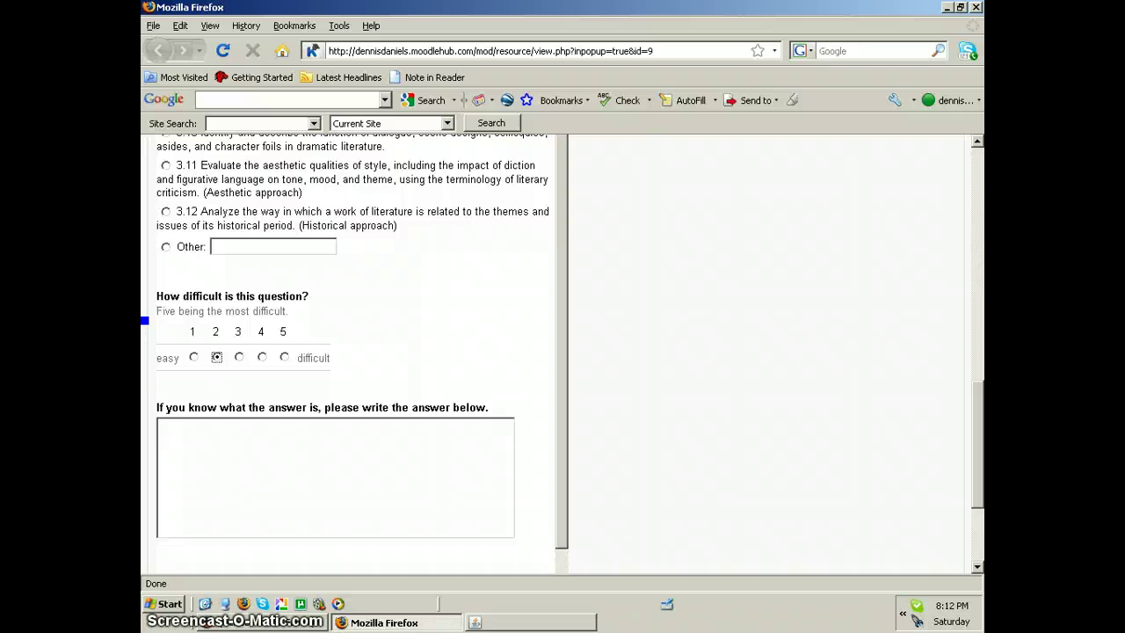
{"action": "left_click", "coordinate": [159, 425]}
{"action": "type", "text": "The ill"}
{"action": "type", "text": "iteratu"}
{"action": "type", "text": " masses of R"}
{"action": "type", "text": "us"}
{"action": "key", "text": "BackSpace"}
{"action": "key", "text": "BackSpace"}
{"action": "key", "text": "BackSpace"}
{"action": "type", "text": "Soviet "}
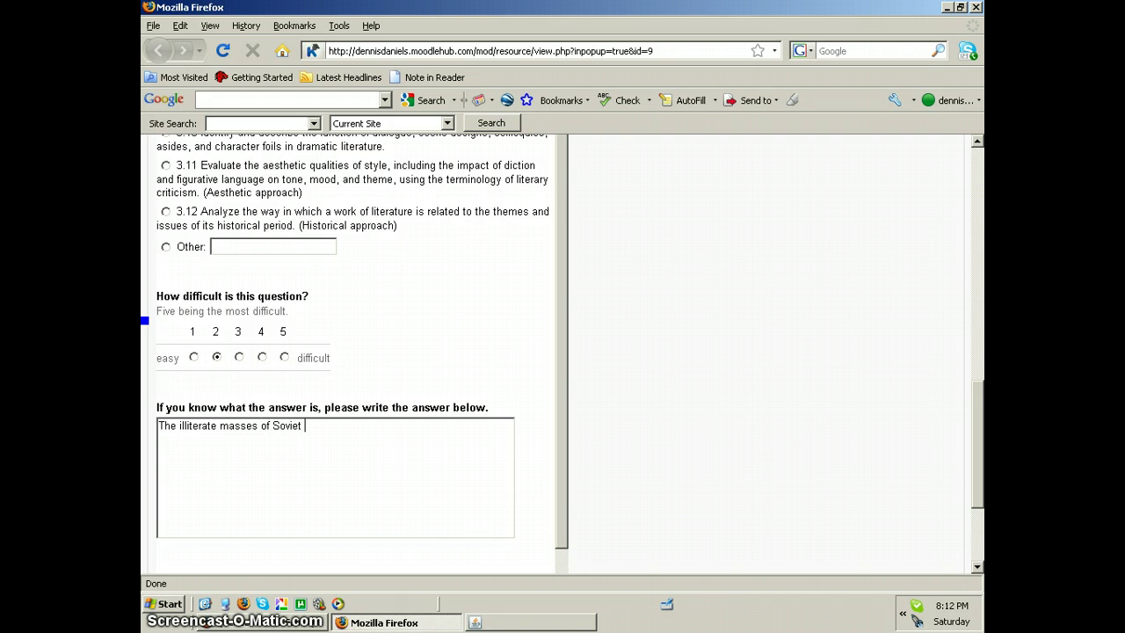
{"action": "type", "text": "Russia."}
Submit the completed form and view the response page.
{"action": "scroll", "coordinate": [563, 352], "scroll_direction": "down", "scroll_amount": 3}
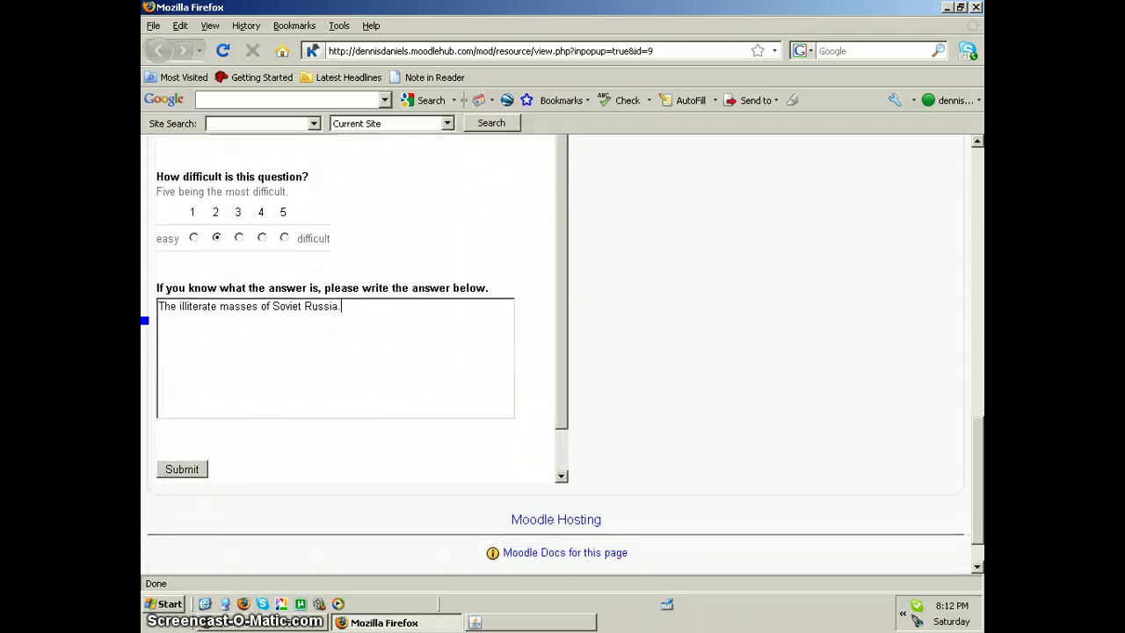
{"action": "left_click", "coordinate": [182, 468]}
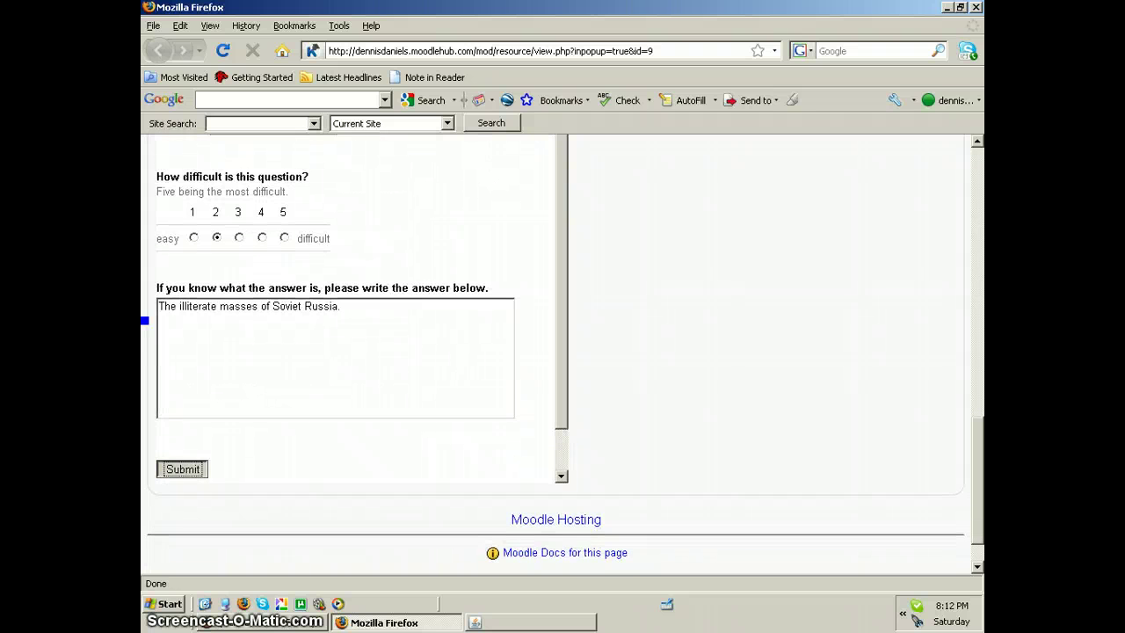
{"action": "key", "text": "Return"}
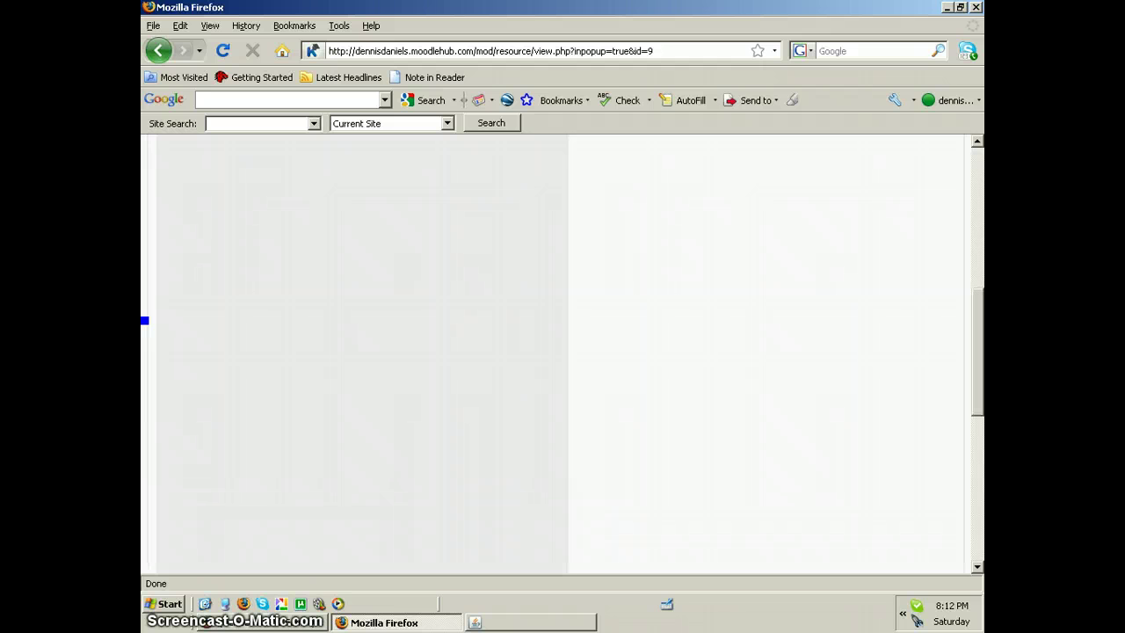
{"action": "scroll", "coordinate": [560, 354], "scroll_direction": "up", "scroll_amount": 2}
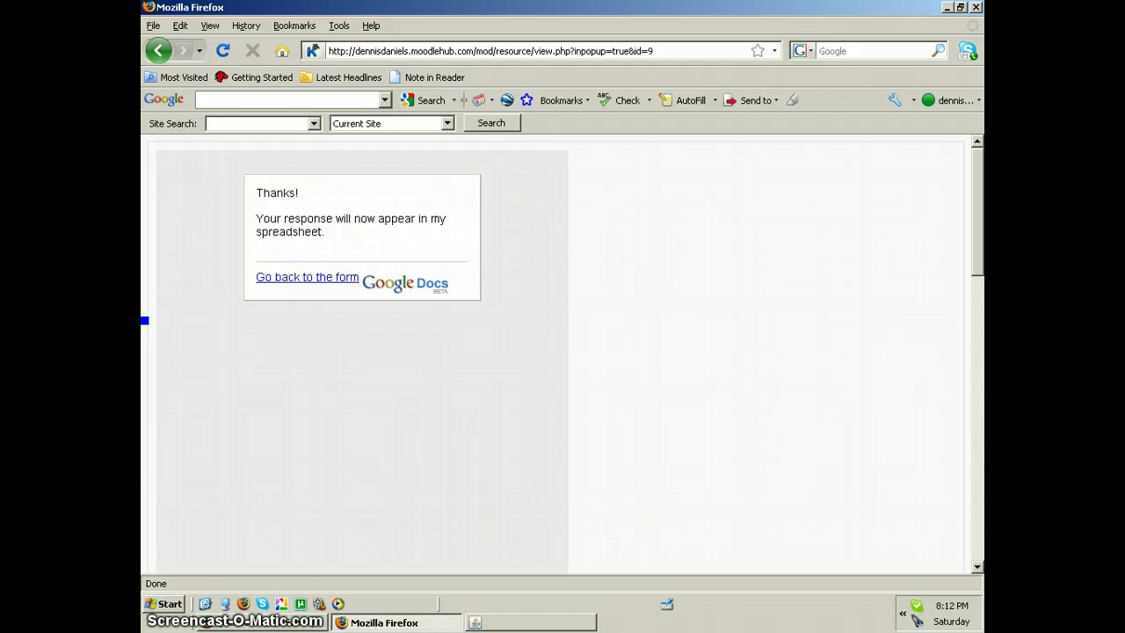
Open the 9th and 10th Grade Standards Comprehension Test spreadsheet through Gmail's Documents link and find the newly submitted response.
{"action": "key", "text": "alt+Tab"}
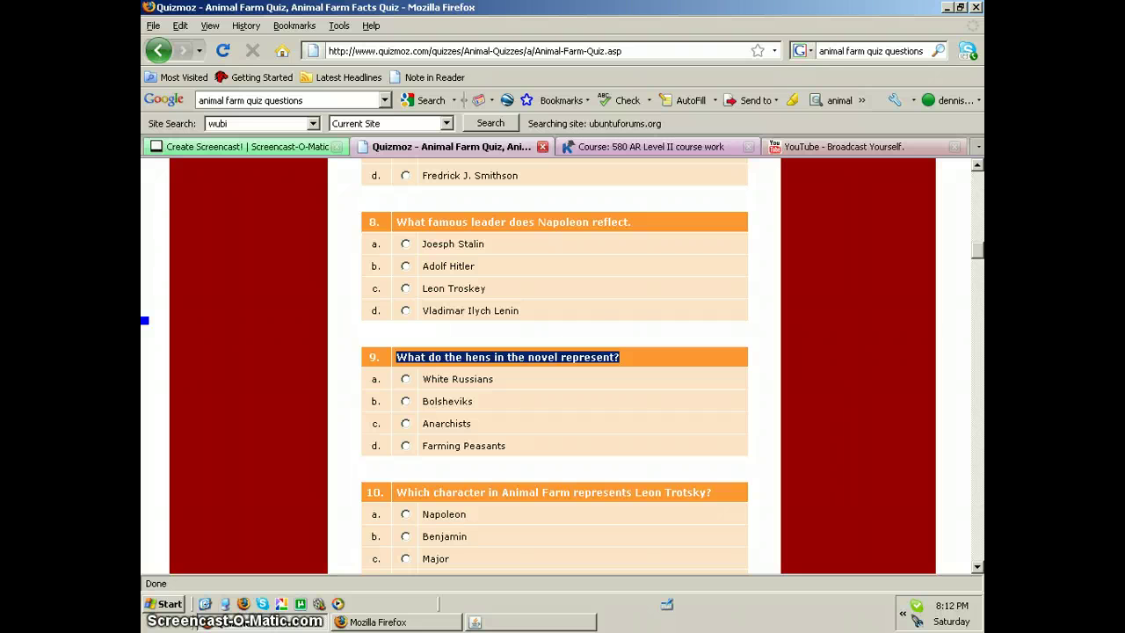
{"action": "left_click", "coordinate": [650, 147]}
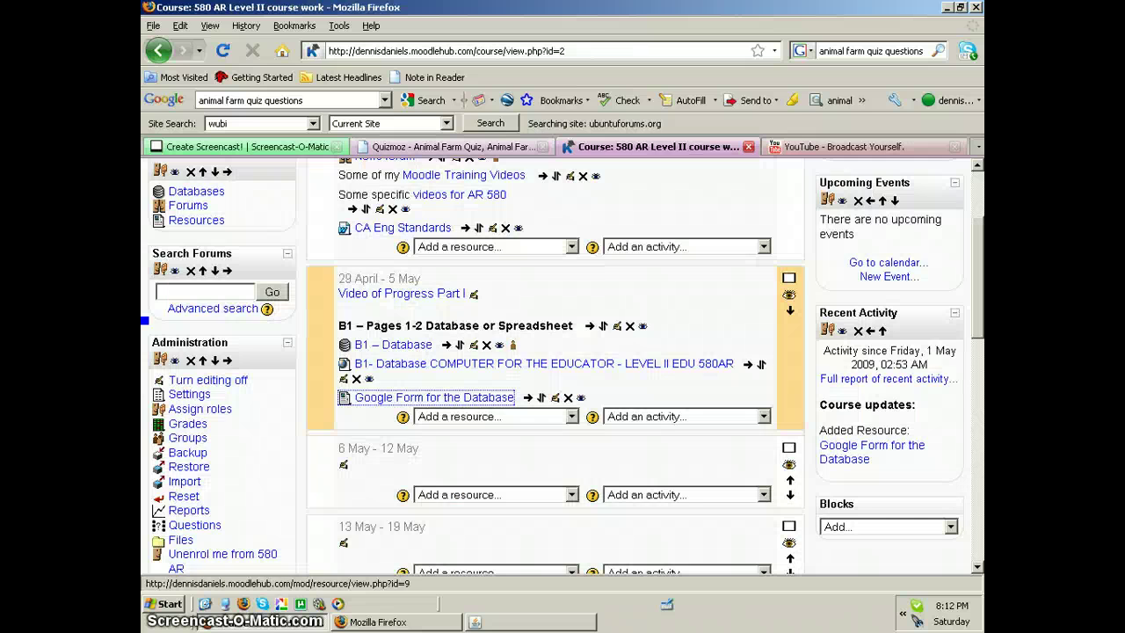
{"action": "key", "text": "ctrl+t"}
{"action": "type", "text": "gm"}
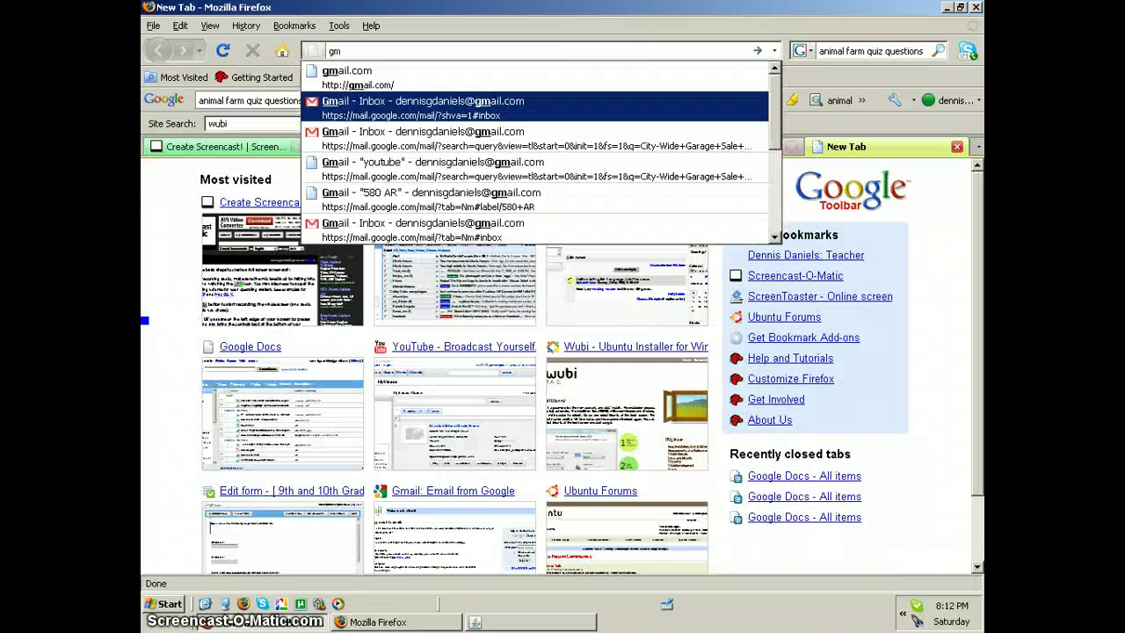
{"action": "key", "text": "Return"}
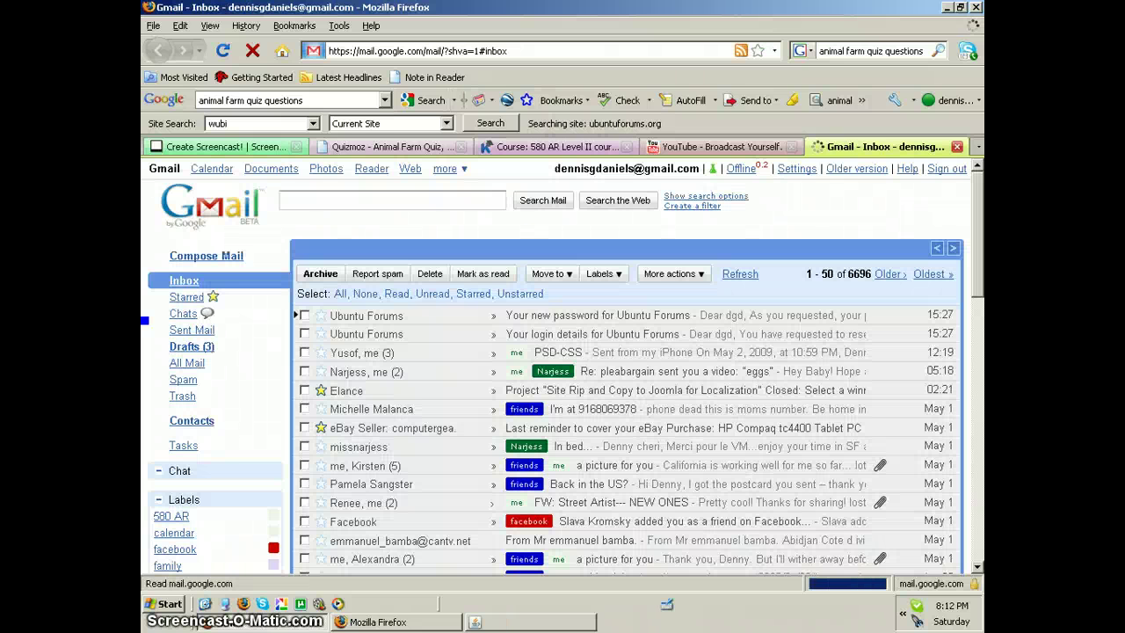
{"action": "left_click", "coordinate": [270, 168]}
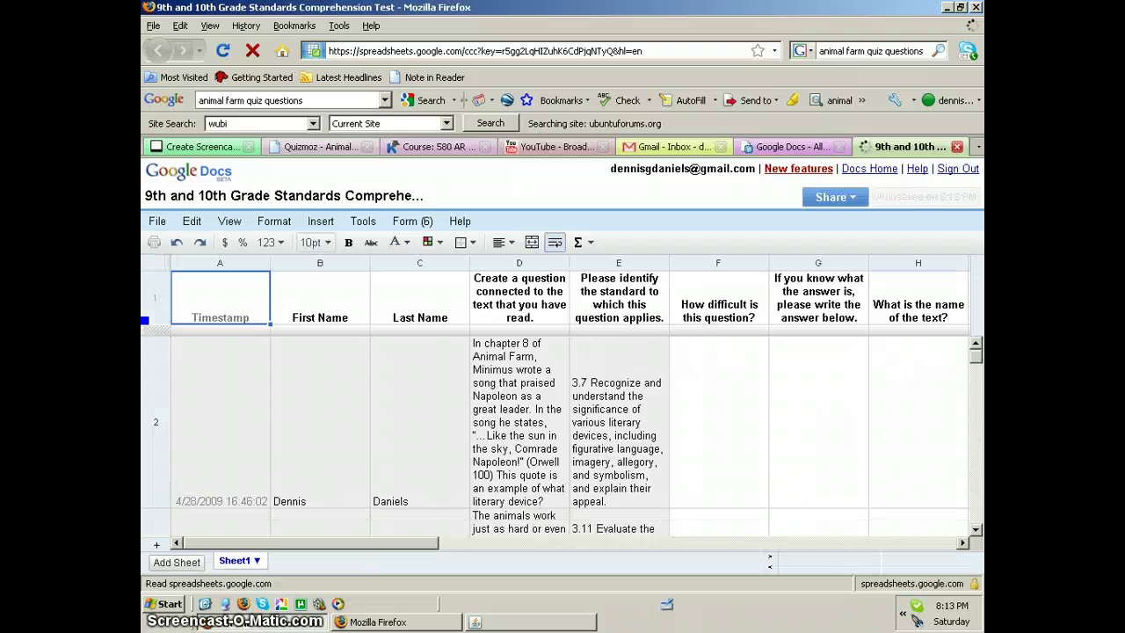
{"action": "scroll", "coordinate": [570, 435], "scroll_direction": "down", "scroll_amount": 10}
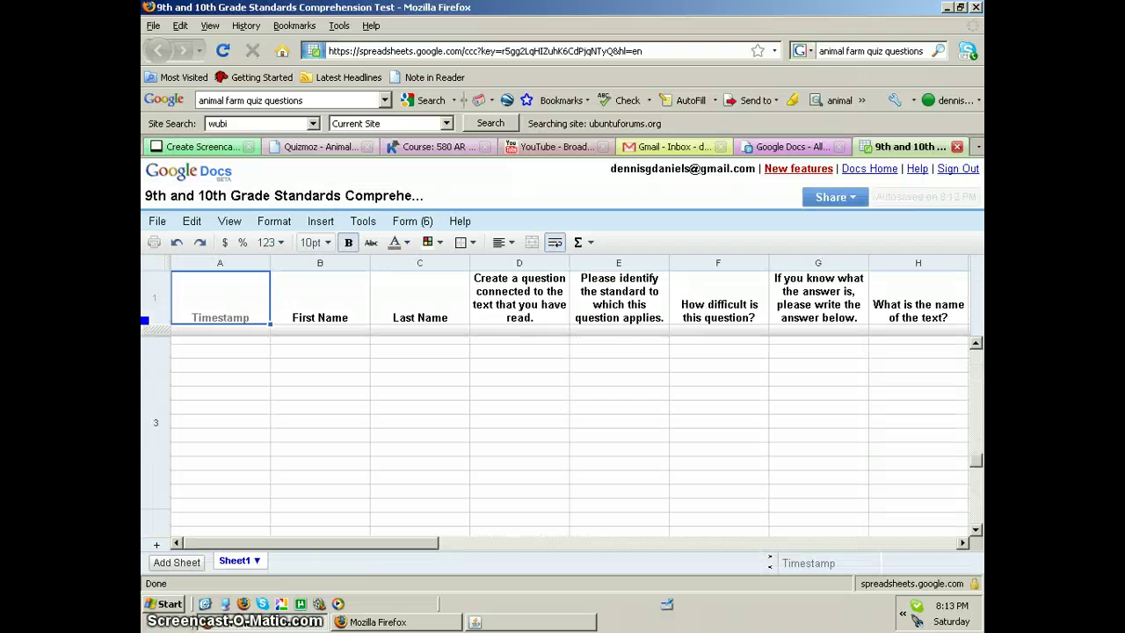
{"action": "scroll", "coordinate": [563, 436], "scroll_direction": "up", "scroll_amount": 13}
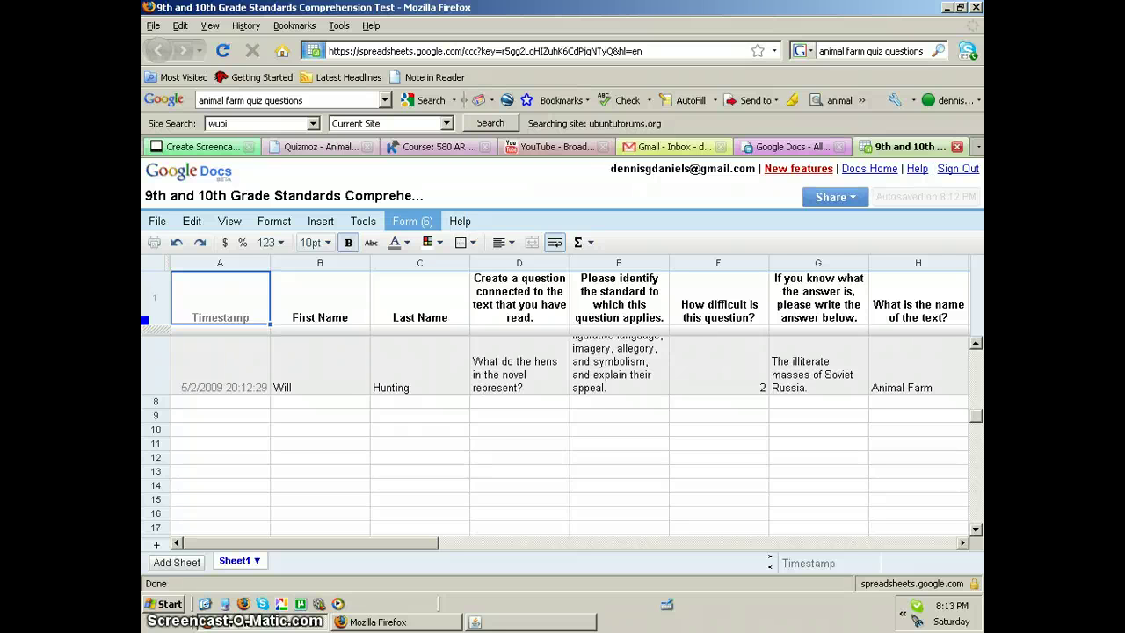
Show the form's response summary in a maximized window and review the charts for text, question and standard.
{"action": "left_click", "coordinate": [412, 220]}
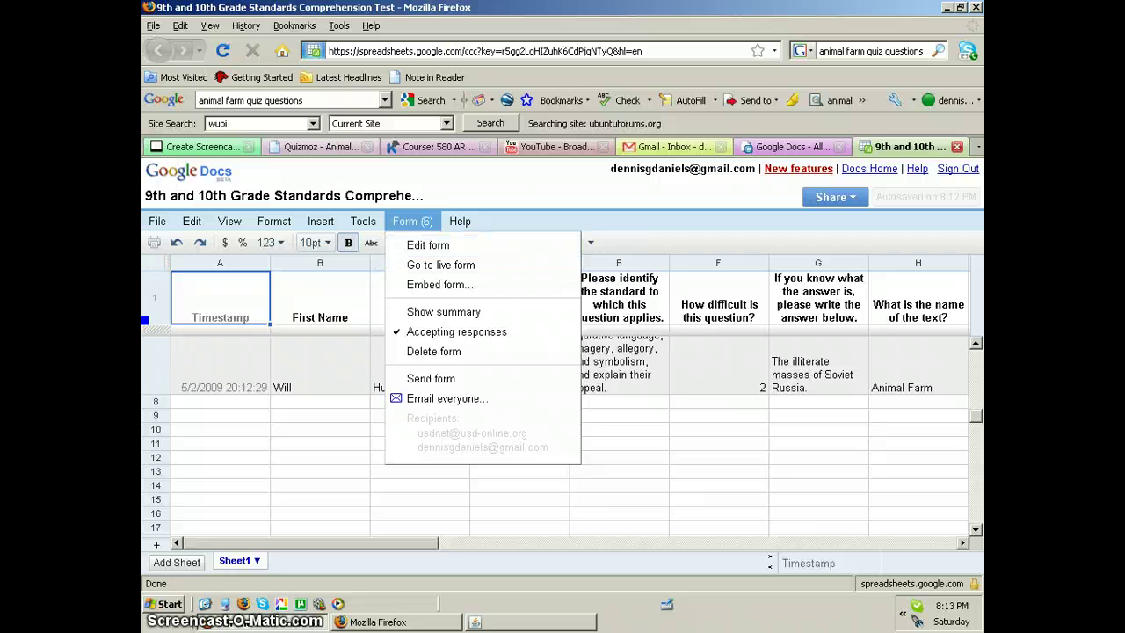
{"action": "left_click", "coordinate": [443, 311]}
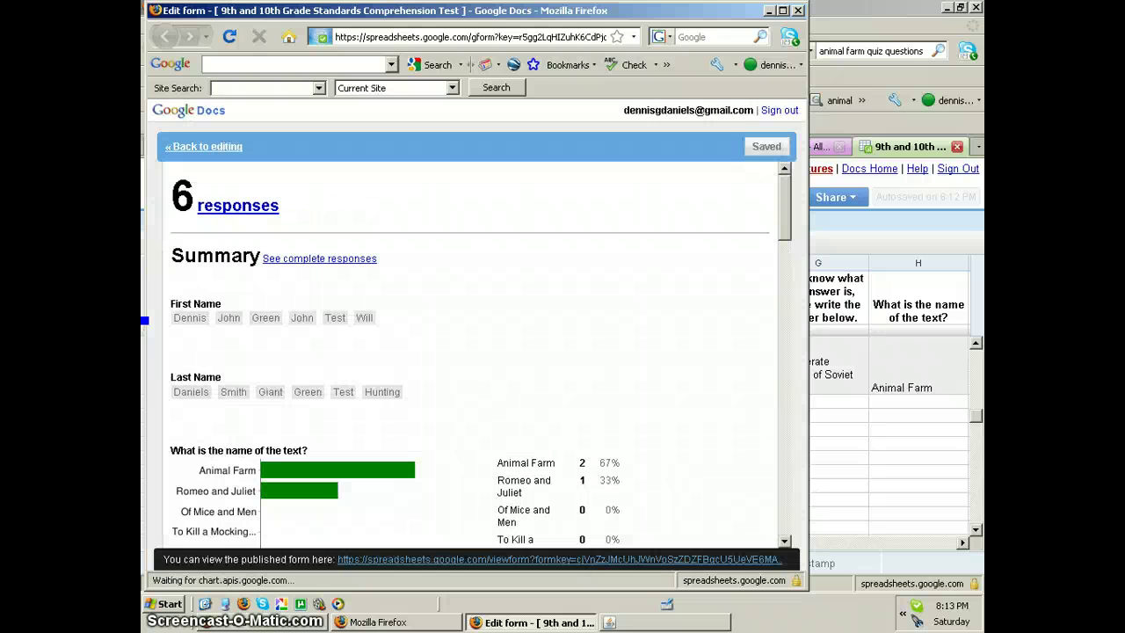
{"action": "left_click", "coordinate": [782, 10]}
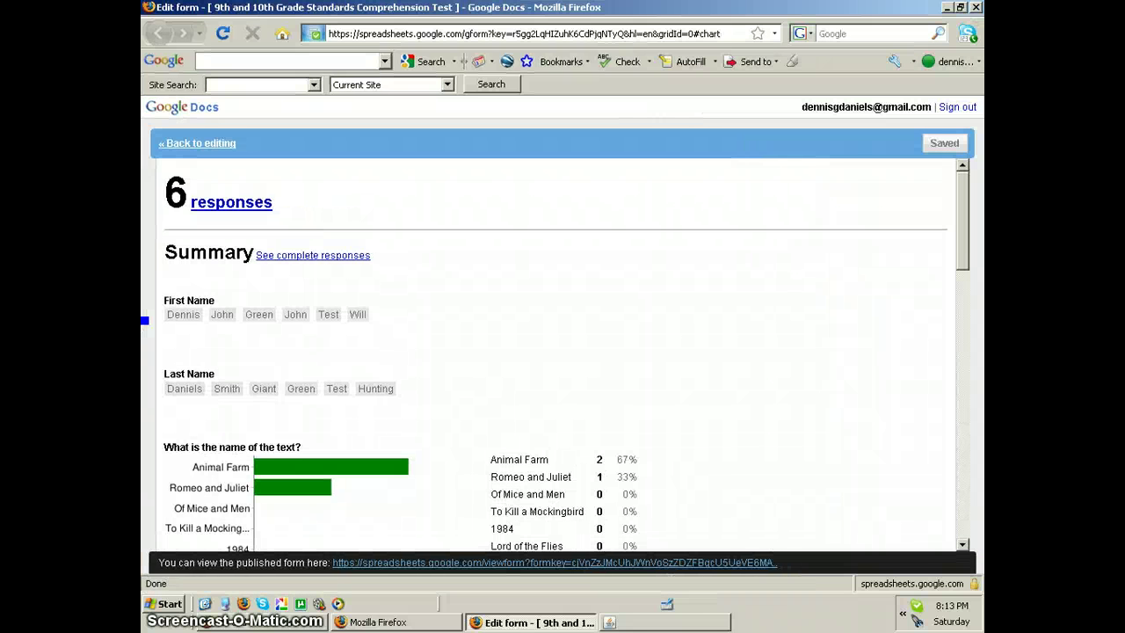
{"action": "scroll", "coordinate": [563, 352], "scroll_direction": "down", "scroll_amount": 3}
{"action": "scroll", "coordinate": [566, 353], "scroll_direction": "down", "scroll_amount": 5}
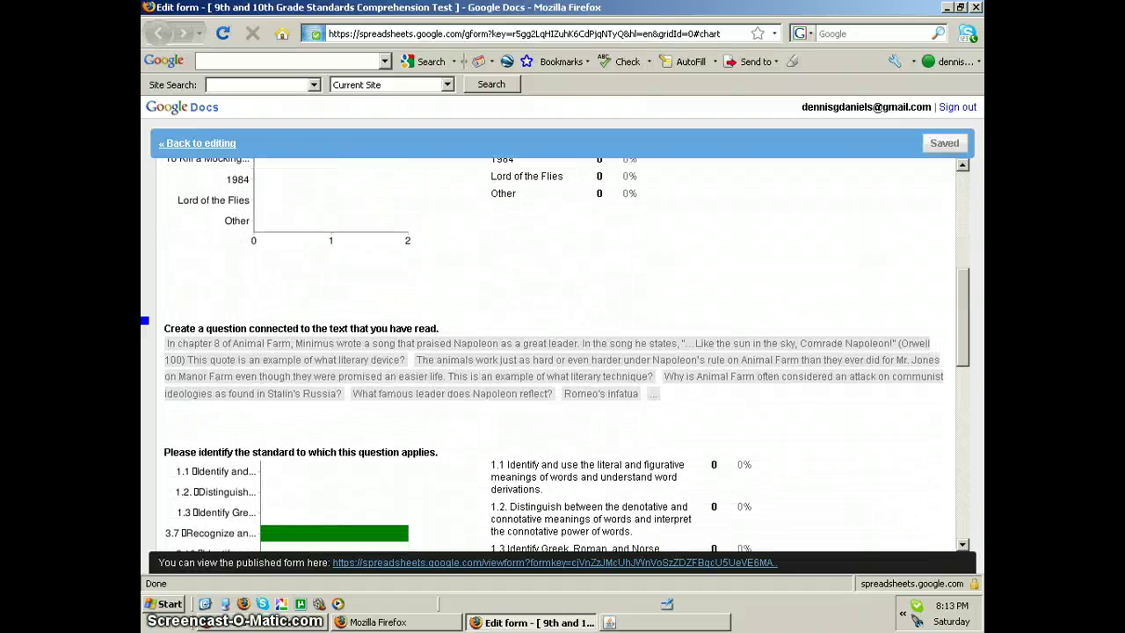
Review the response summary's standards breakdown, question difficulty chart and written answers, and return to its beginning.
{"action": "scroll", "coordinate": [567, 355], "scroll_direction": "down", "scroll_amount": 1}
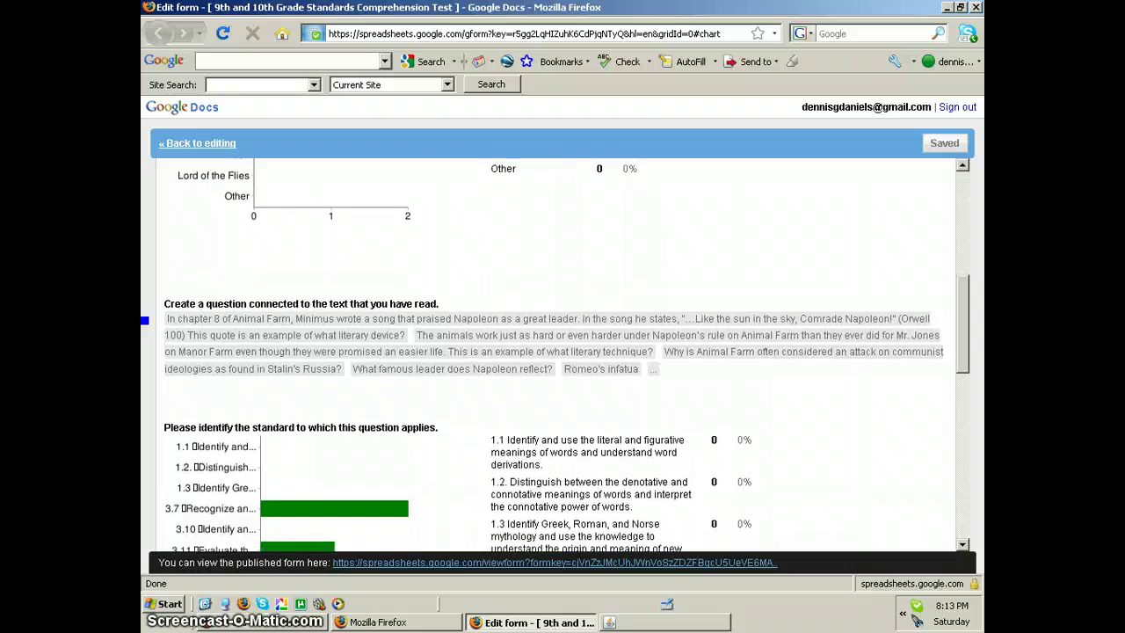
{"action": "scroll", "coordinate": [566, 355], "scroll_direction": "down", "scroll_amount": 1}
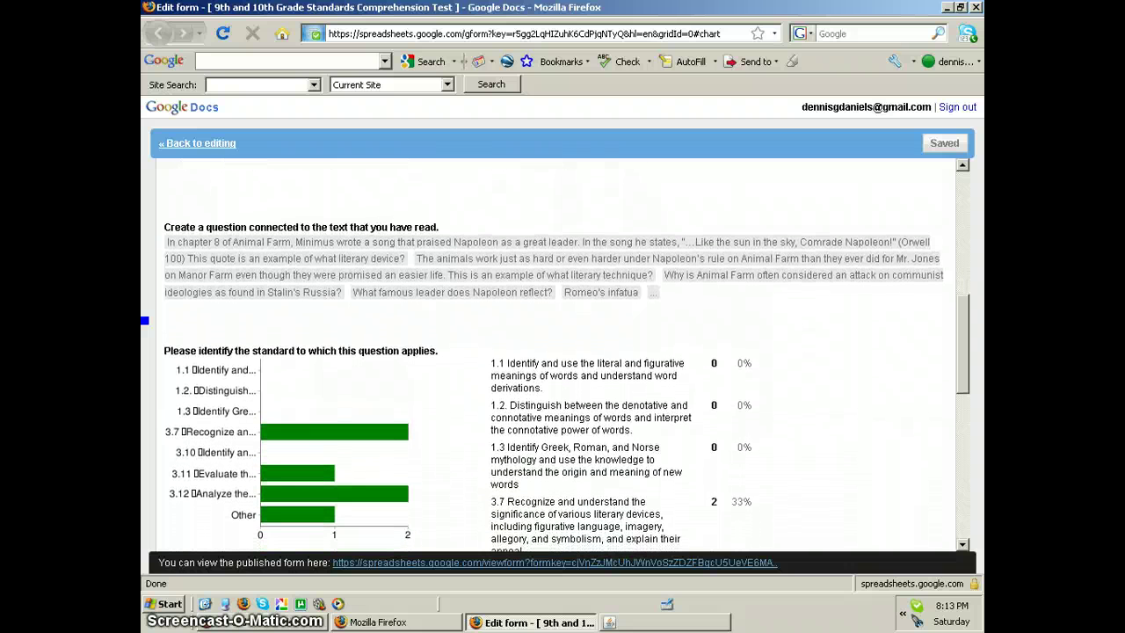
{"action": "scroll", "coordinate": [567, 355], "scroll_direction": "down", "scroll_amount": 1}
{"action": "scroll", "coordinate": [567, 355], "scroll_direction": "down", "scroll_amount": 1}
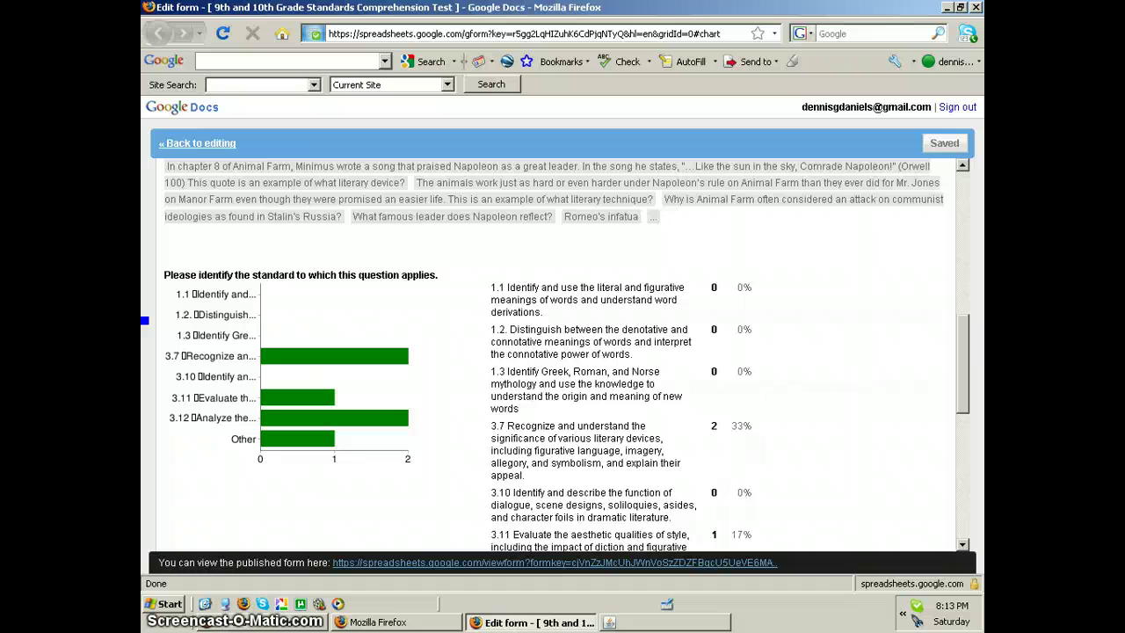
{"action": "scroll", "coordinate": [560, 355], "scroll_direction": "down", "scroll_amount": 1}
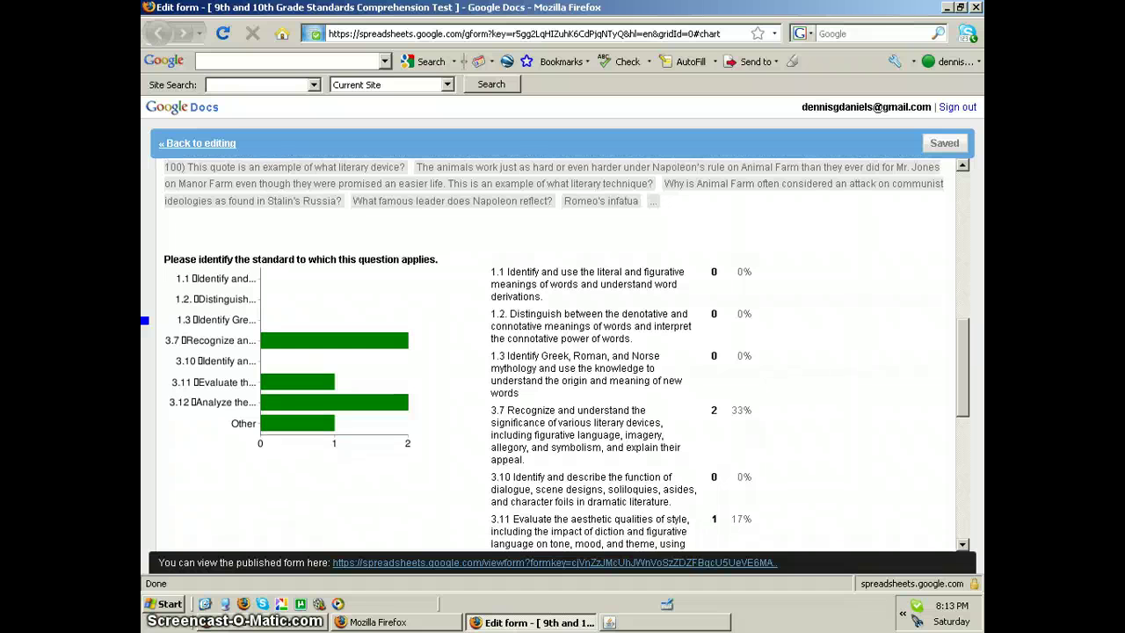
{"action": "scroll", "coordinate": [562, 352], "scroll_direction": "down", "scroll_amount": 2}
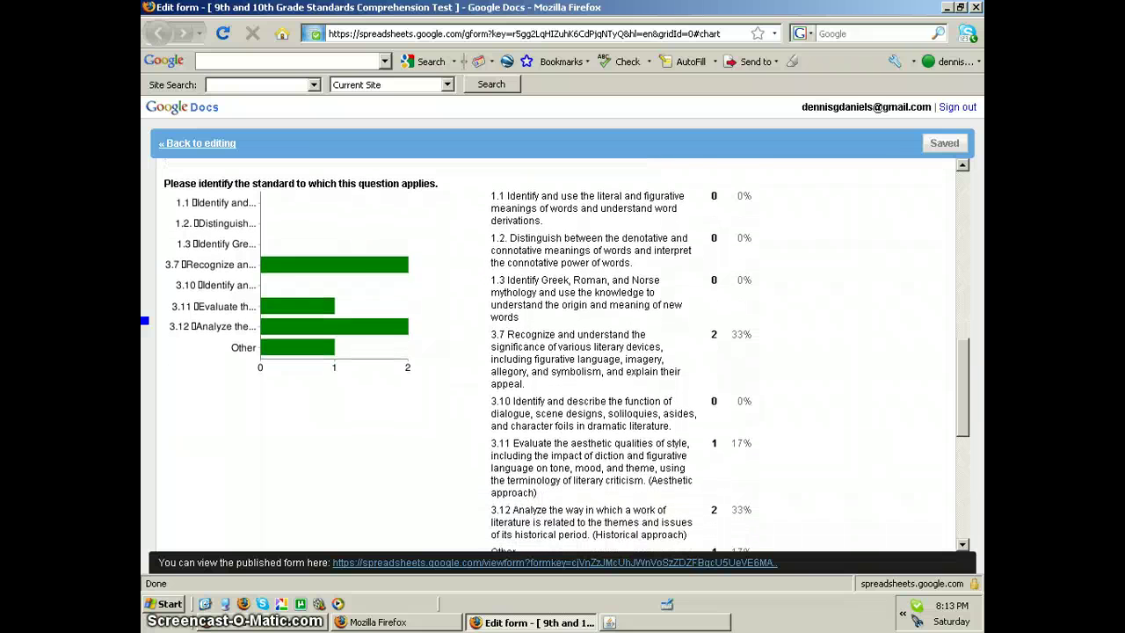
{"action": "scroll", "coordinate": [563, 355], "scroll_direction": "down", "scroll_amount": 1}
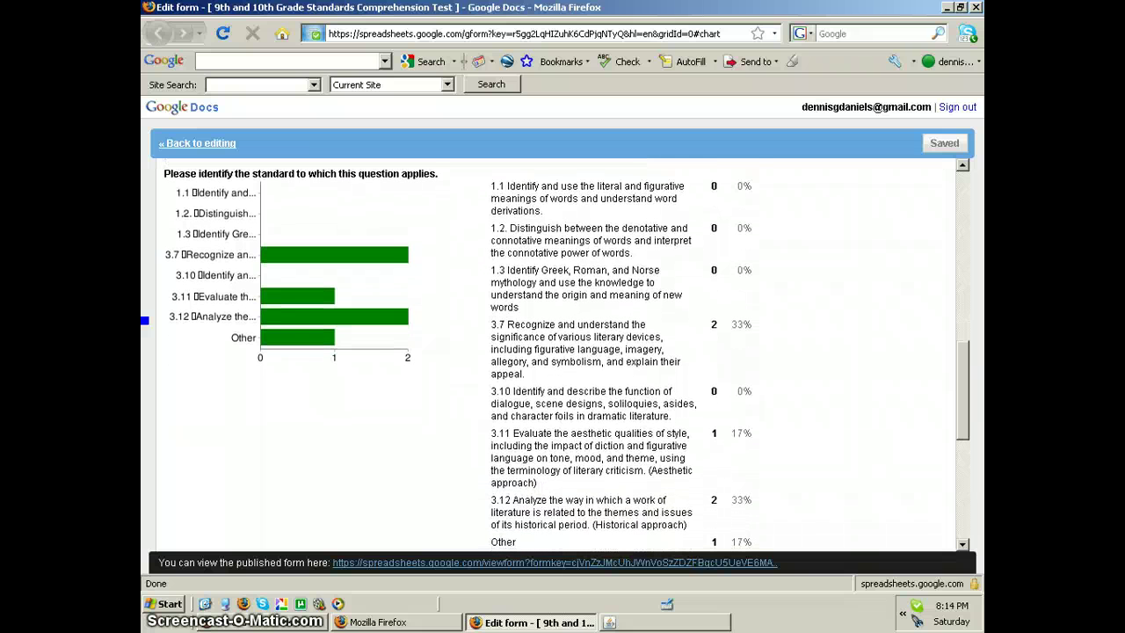
{"action": "scroll", "coordinate": [563, 351], "scroll_direction": "down", "scroll_amount": 3}
{"action": "scroll", "coordinate": [563, 352], "scroll_direction": "up", "scroll_amount": 5}
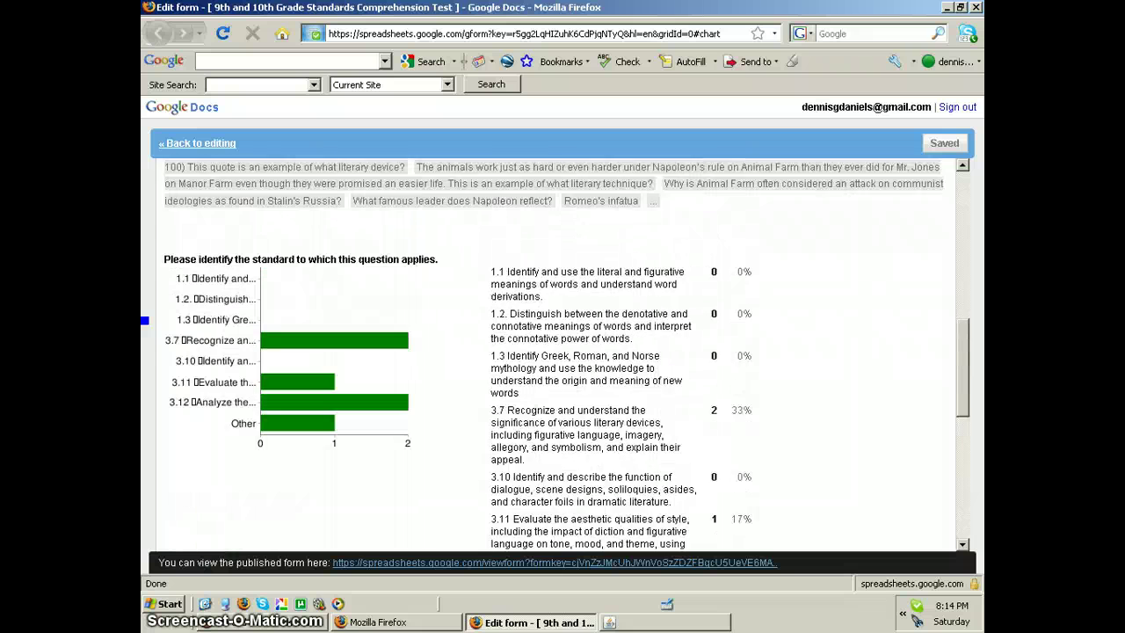
{"action": "scroll", "coordinate": [563, 352], "scroll_direction": "down", "scroll_amount": 2}
{"action": "scroll", "coordinate": [563, 351], "scroll_direction": "down", "scroll_amount": 1}
{"action": "scroll", "coordinate": [562, 352], "scroll_direction": "up", "scroll_amount": 2}
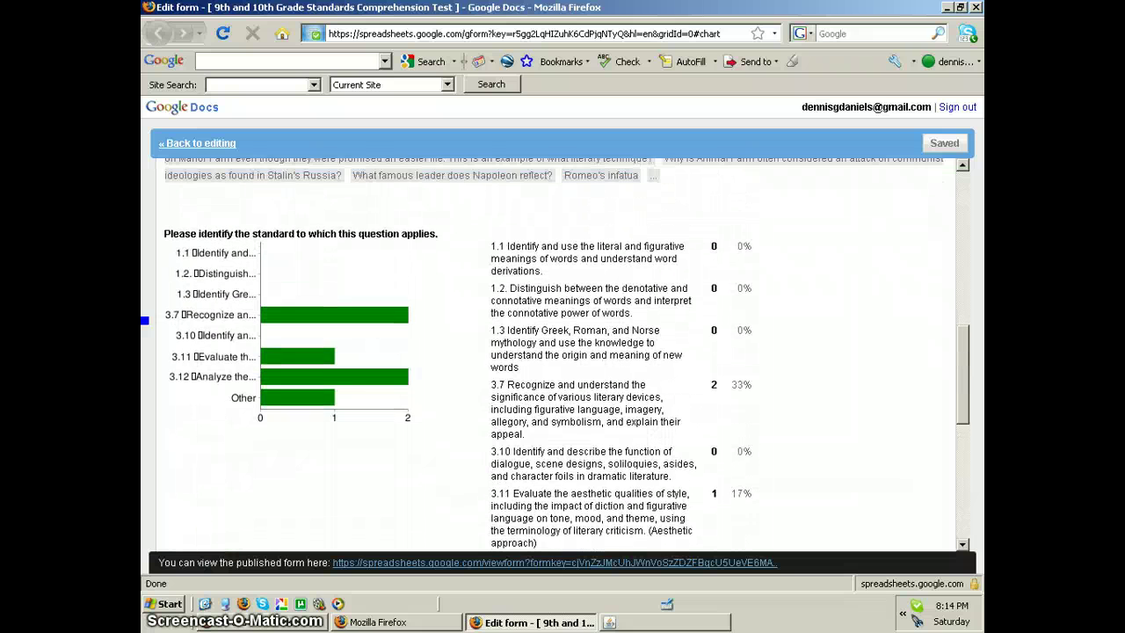
{"action": "scroll", "coordinate": [563, 351], "scroll_direction": "down", "scroll_amount": 3}
{"action": "scroll", "coordinate": [563, 352], "scroll_direction": "down", "scroll_amount": 5}
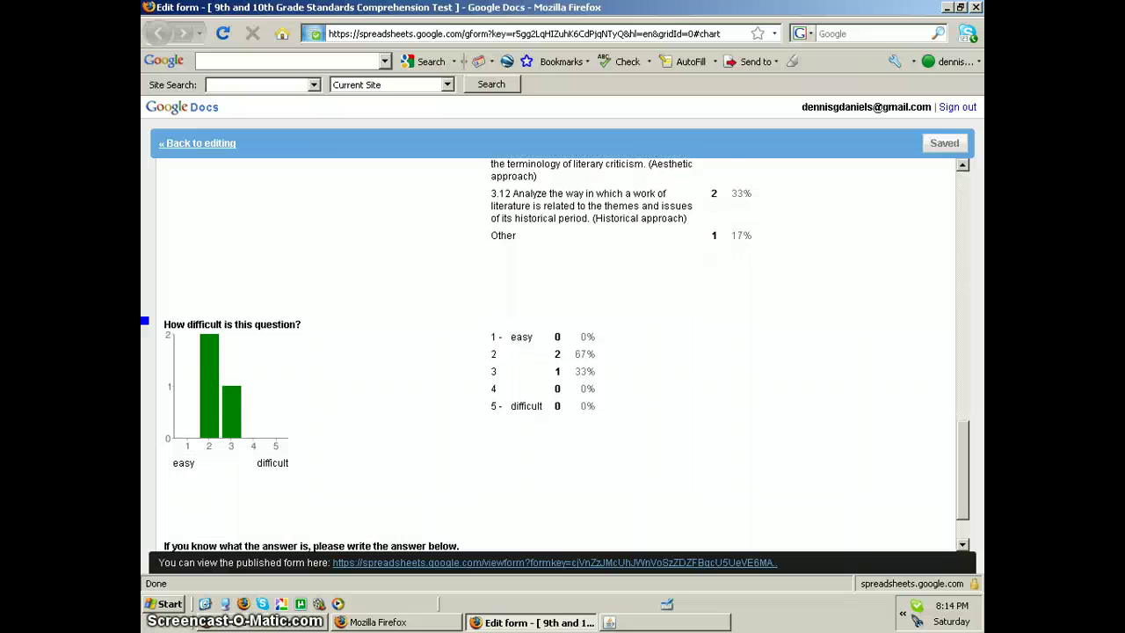
{"action": "scroll", "coordinate": [562, 352], "scroll_direction": "down", "scroll_amount": 2}
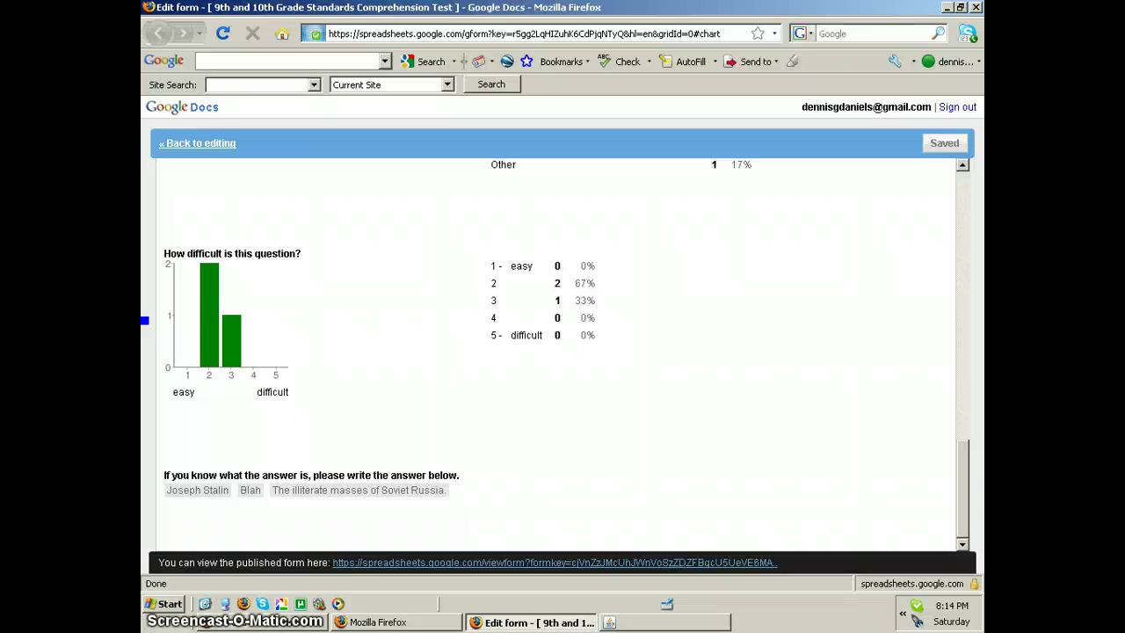
{"action": "scroll", "coordinate": [553, 352], "scroll_direction": "up", "scroll_amount": 15}
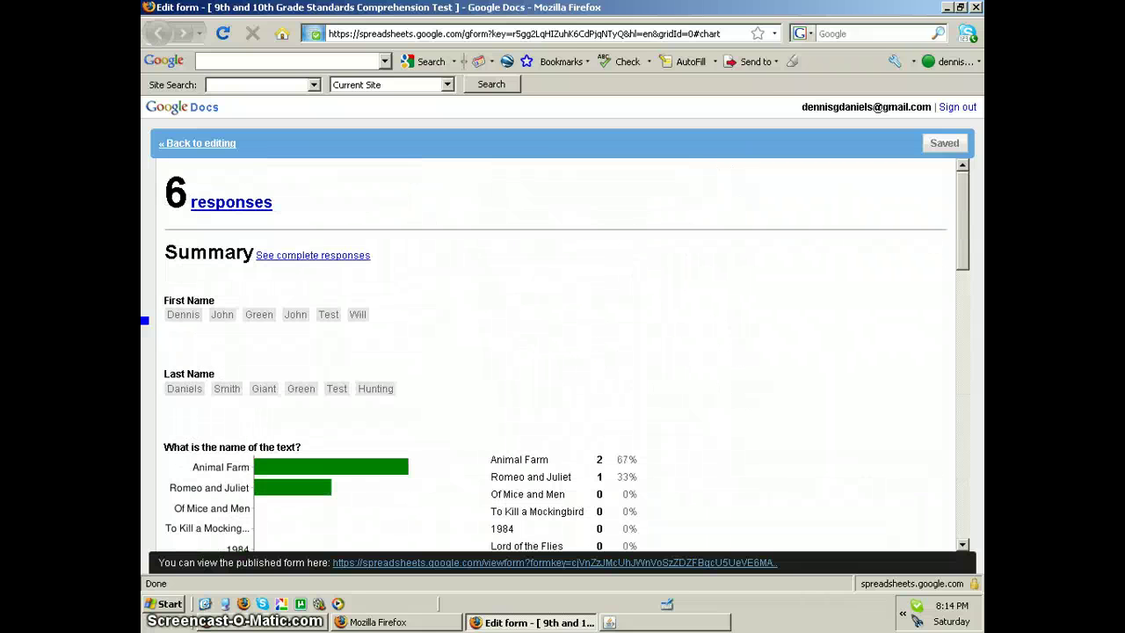
Switch back to the 9th and 10th Grade Standards Comprehension Test spreadsheet and examine the submitted responses from the newest up to the first.
{"action": "key", "text": "alt+Tab"}
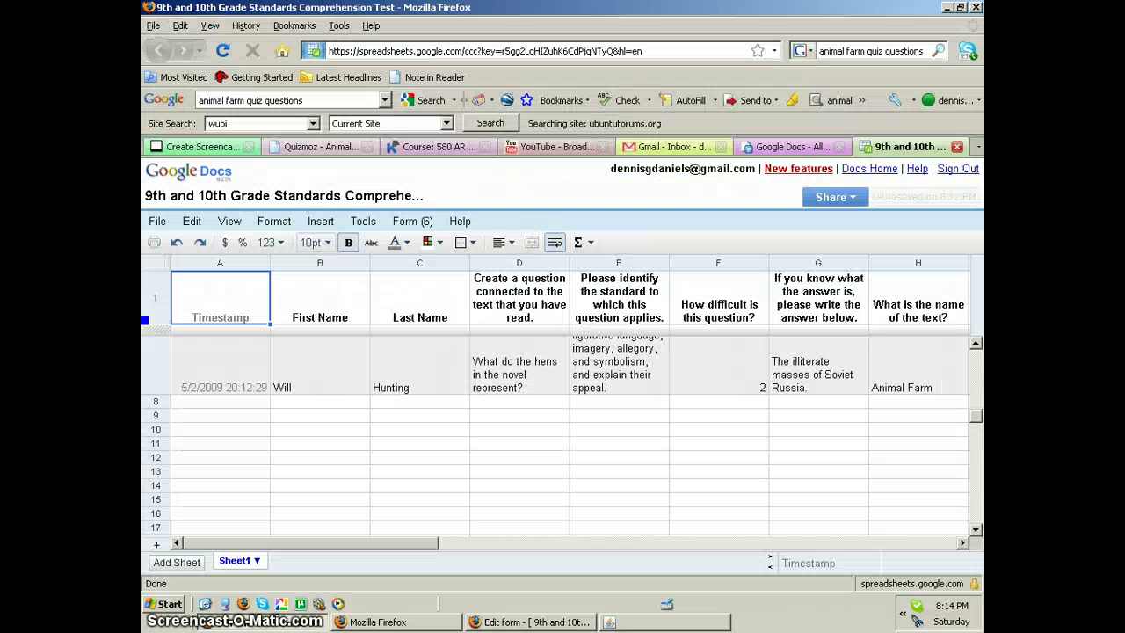
{"action": "scroll", "coordinate": [553, 435], "scroll_direction": "up", "scroll_amount": 1}
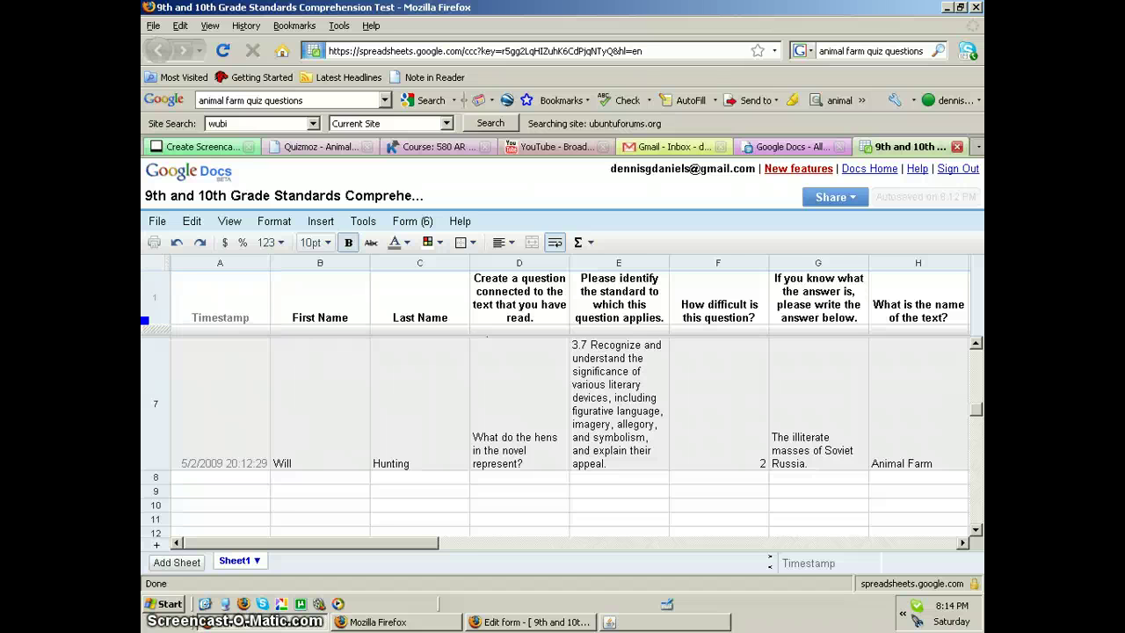
{"action": "scroll", "coordinate": [570, 404], "scroll_direction": "right", "scroll_amount": 1}
{"action": "left_click_drag", "start_coordinate": [939, 404], "coordinate": [971, 403]}
{"action": "scroll", "coordinate": [554, 435], "scroll_direction": "up", "scroll_amount": 3}
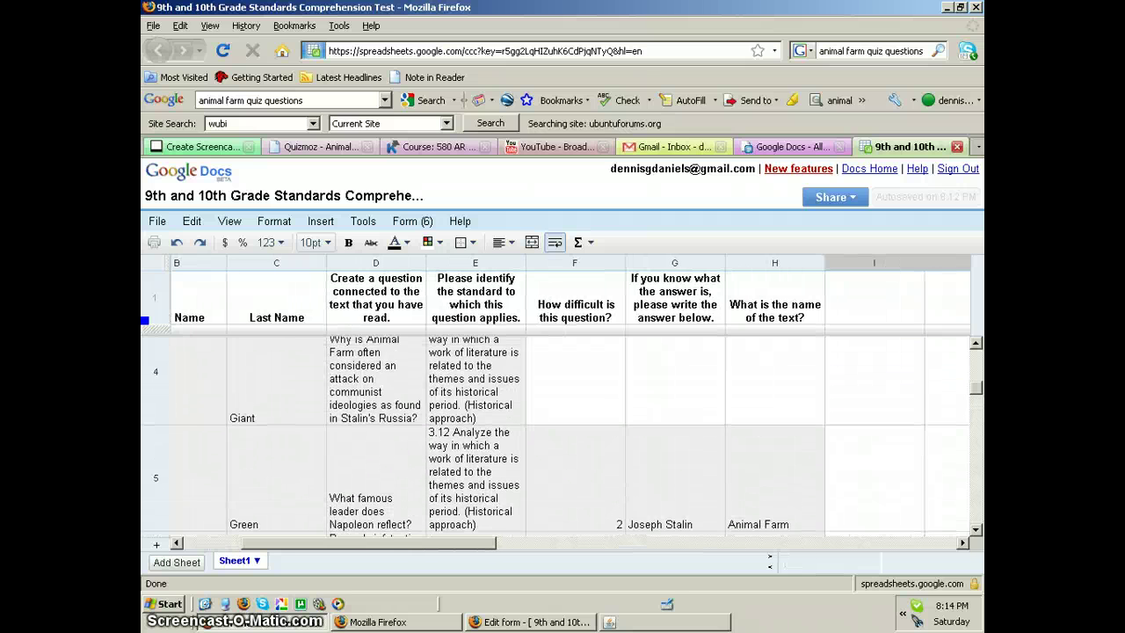
{"action": "scroll", "coordinate": [553, 435], "scroll_direction": "up", "scroll_amount": 2}
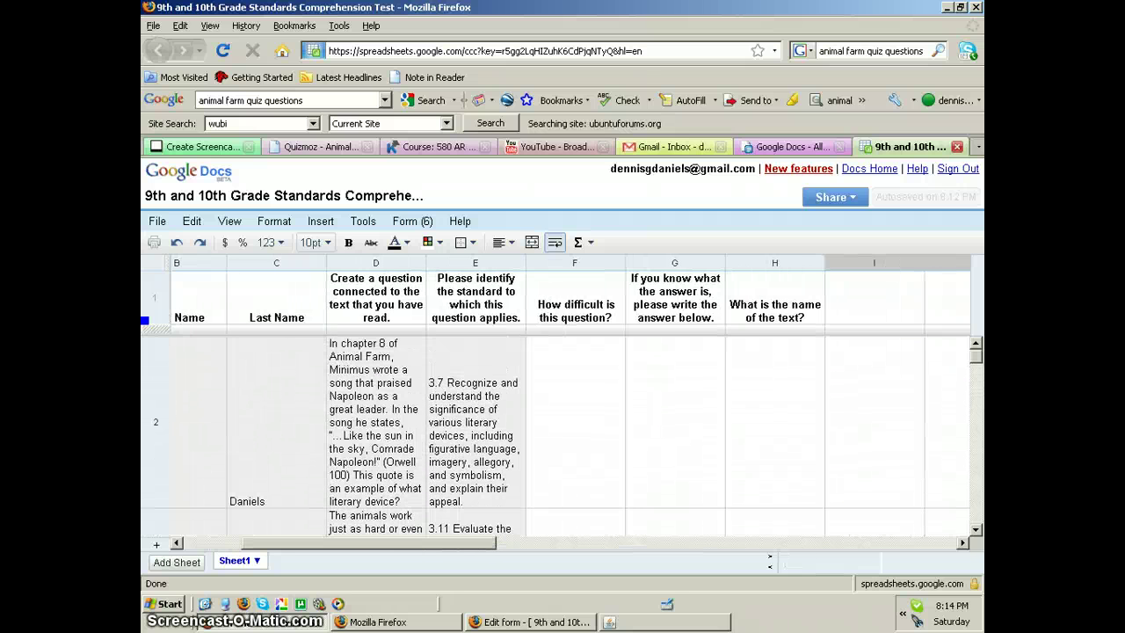
{"action": "scroll", "coordinate": [569, 435], "scroll_direction": "left", "scroll_amount": 2}
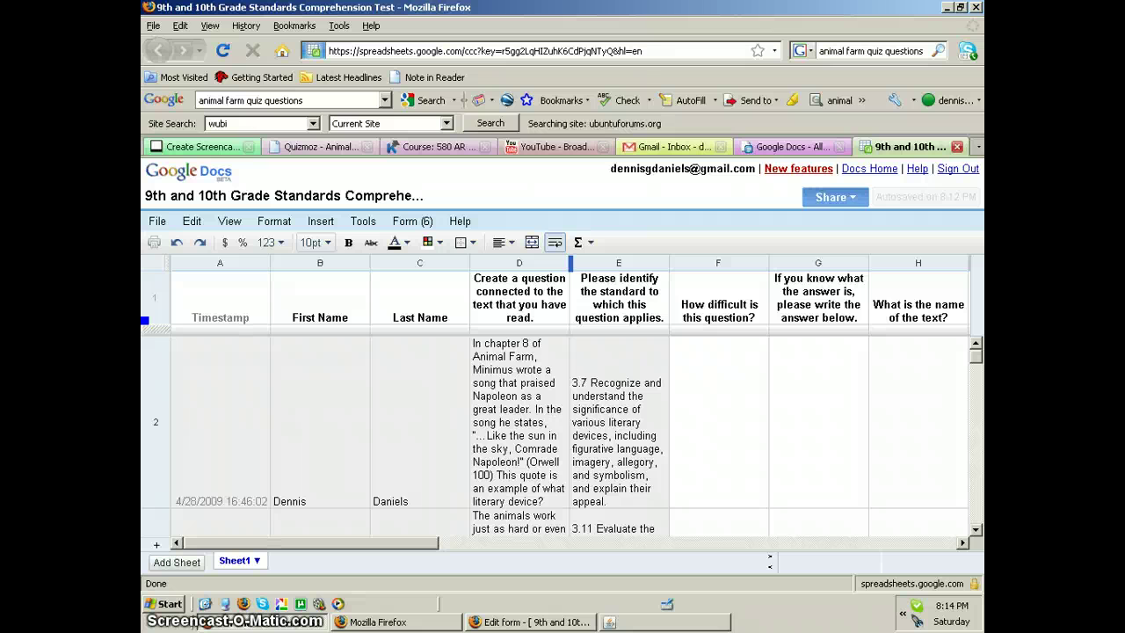
Re-publish the spreadsheet as a web page and enable automatic re-publishing when changes are made.
{"action": "left_click", "coordinate": [833, 197]}
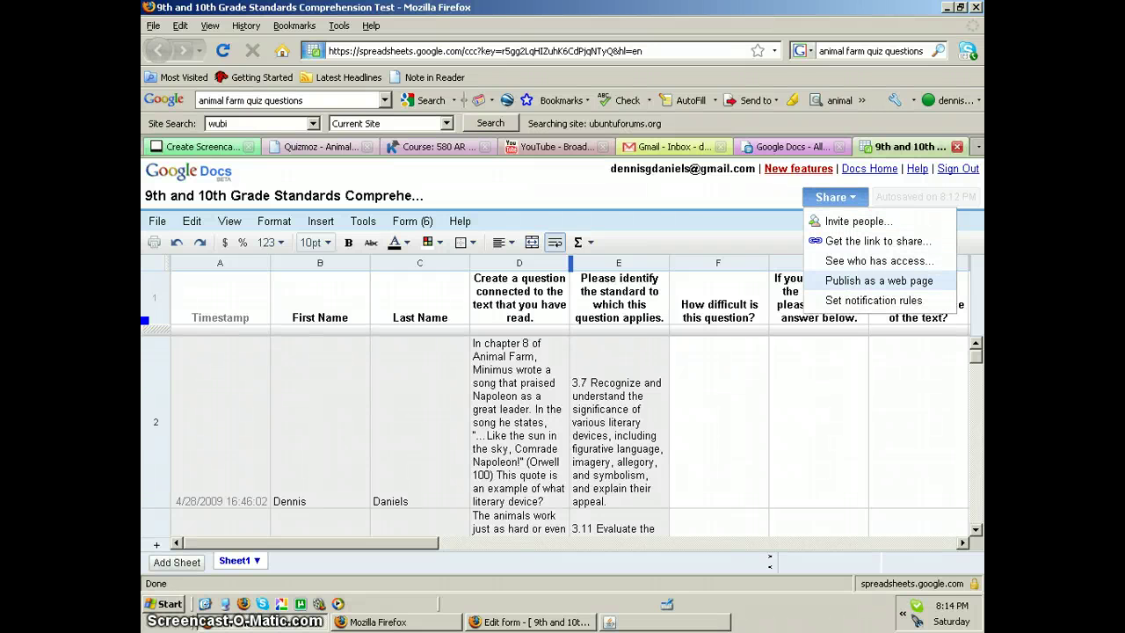
{"action": "left_click", "coordinate": [879, 280]}
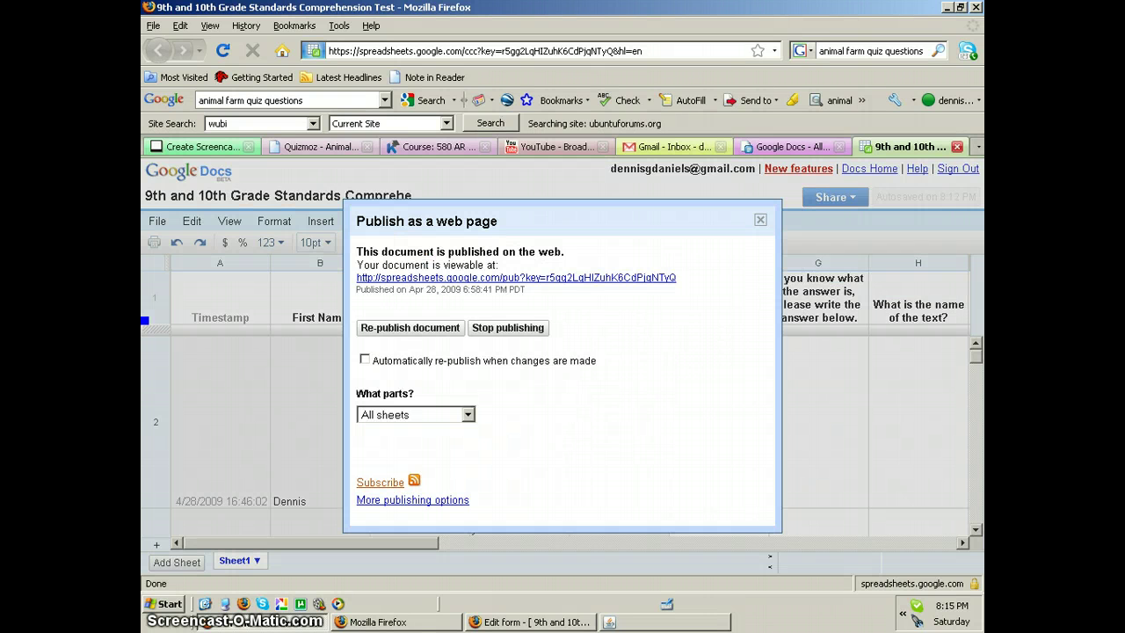
{"action": "left_click", "coordinate": [409, 328]}
{"action": "left_click", "coordinate": [365, 360]}
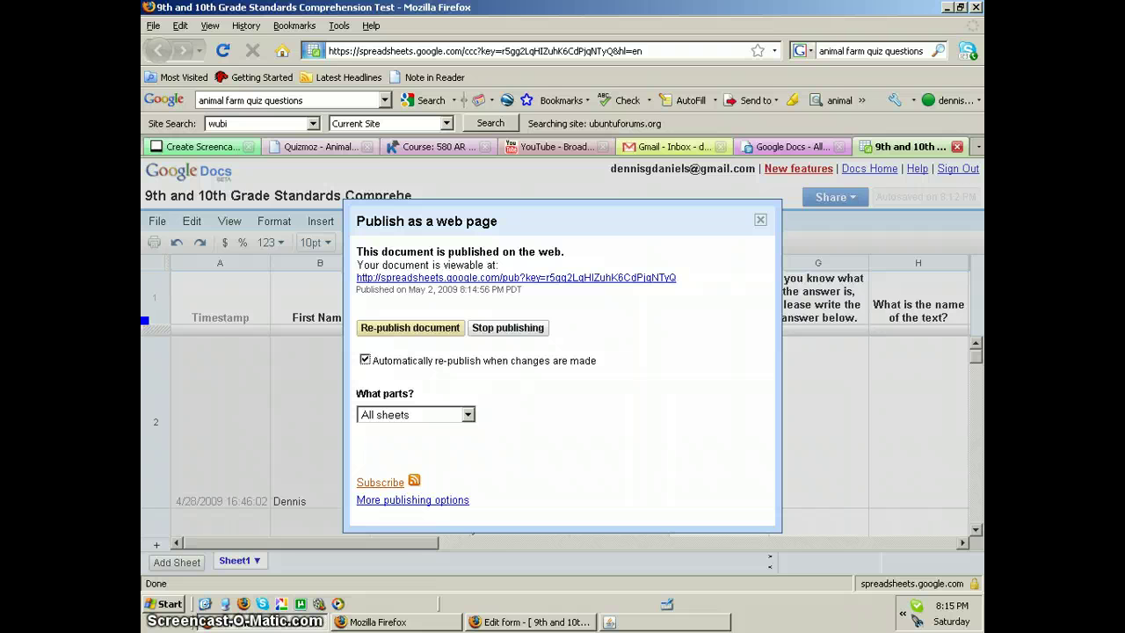
Copy the published spreadsheet's web address and close the publishing dialog.
{"action": "left_click_drag", "start_coordinate": [676, 278], "coordinate": [354, 278]}
{"action": "key", "text": "ctrl+c"}
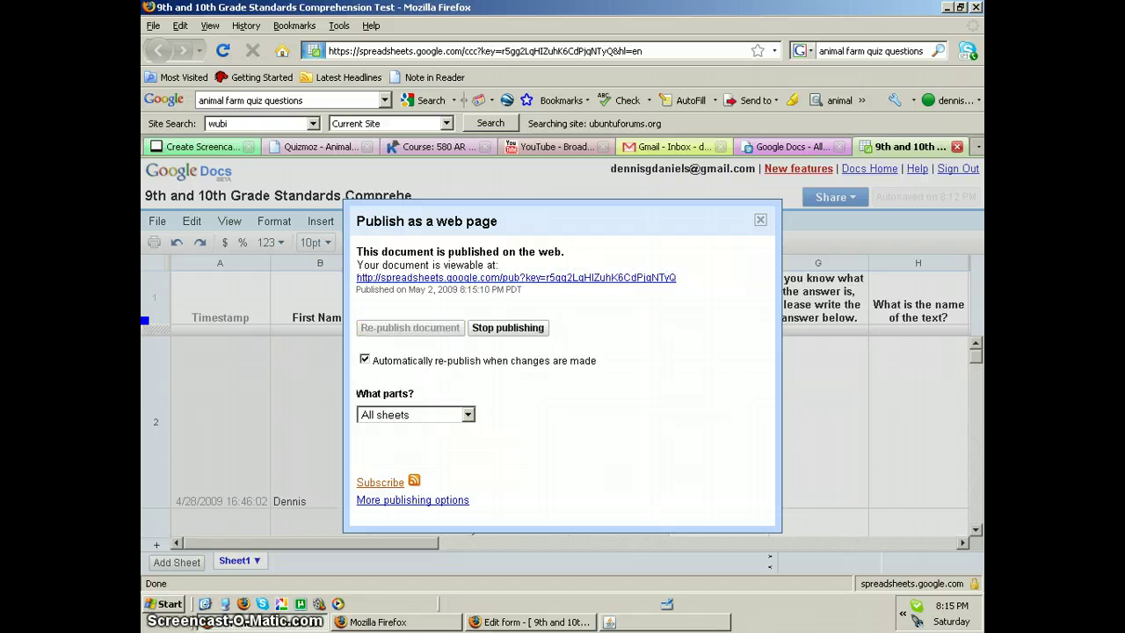
{"action": "key", "text": "Escape"}
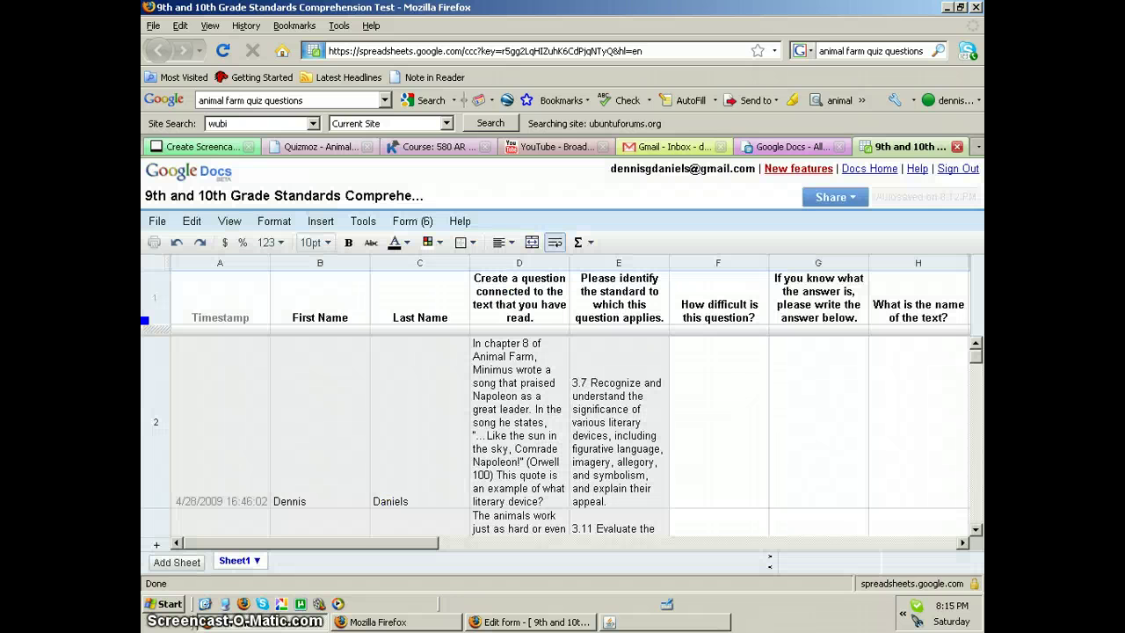
In the Moodle 580 AR course, add a "Link to a file or web site" resource to the 29 April - 5 May week.
{"action": "left_click", "coordinate": [435, 147]}
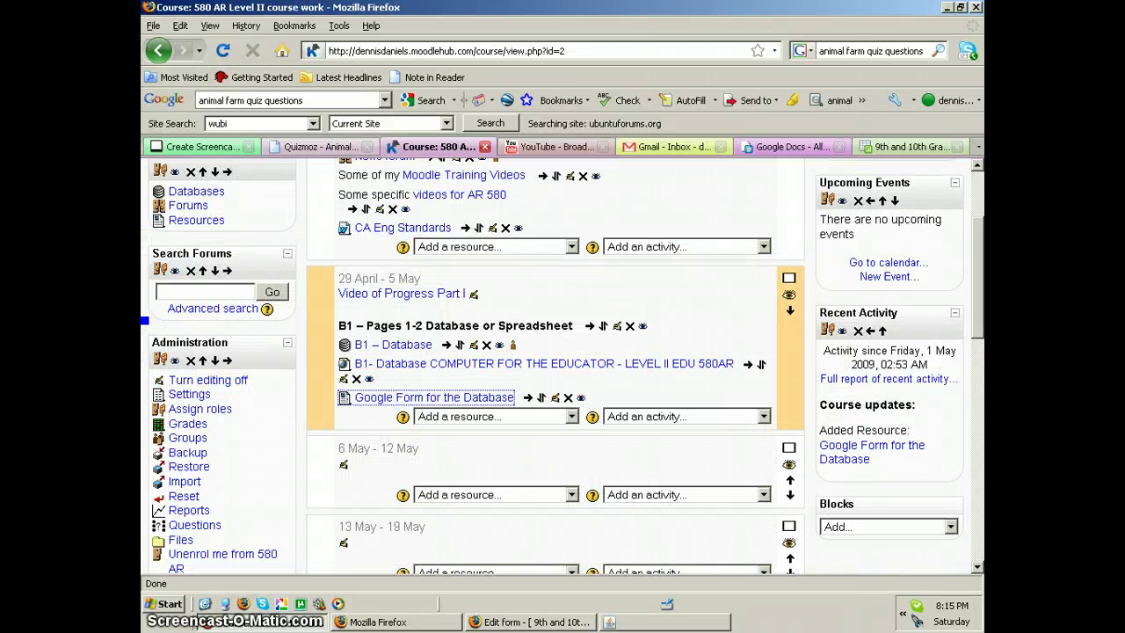
{"action": "left_click", "coordinate": [686, 417]}
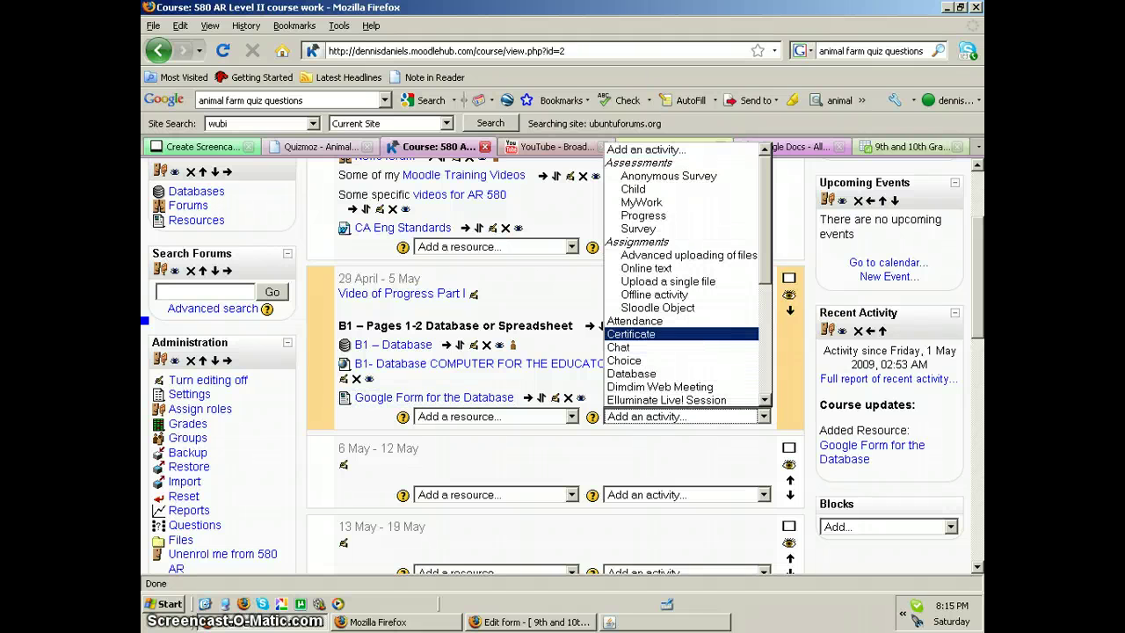
{"action": "left_click", "coordinate": [495, 417]}
{"action": "left_click", "coordinate": [496, 417]}
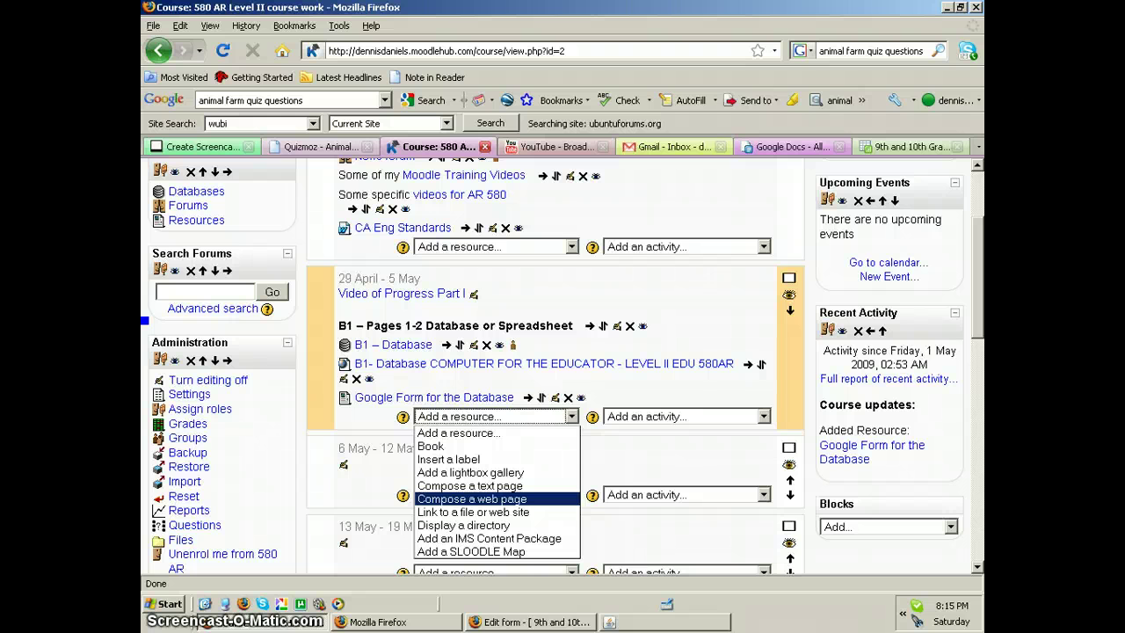
{"action": "left_click", "coordinate": [473, 512]}
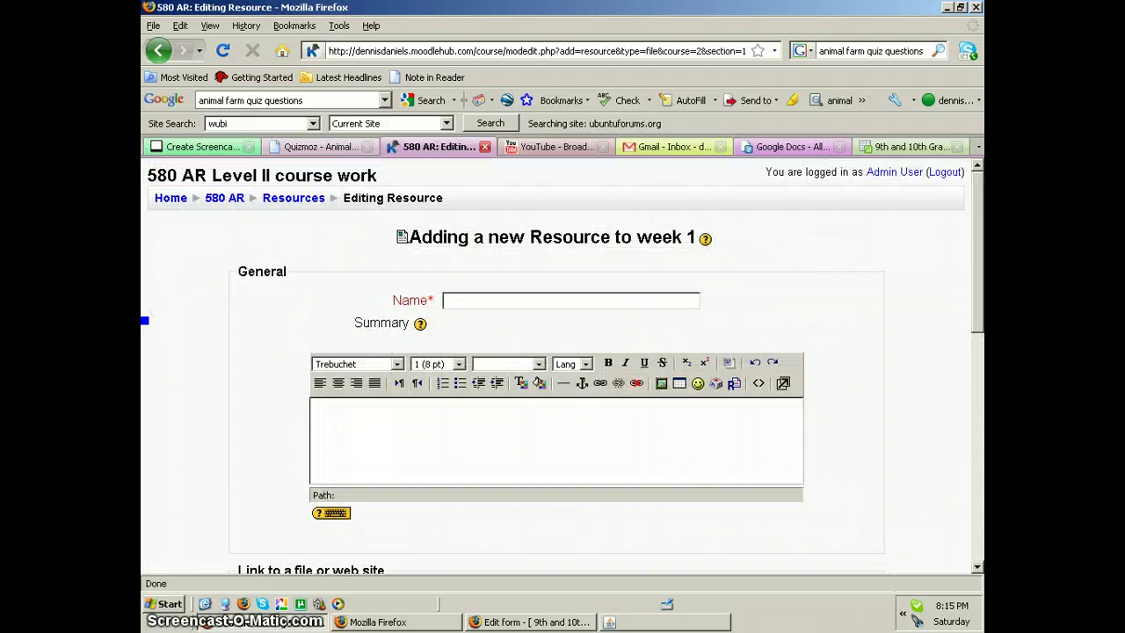
Name the resource "Spreadsheet of Responses" and write "Here is the link." as its summary.
{"action": "type", "text": "Spreadsheet of Reps"}
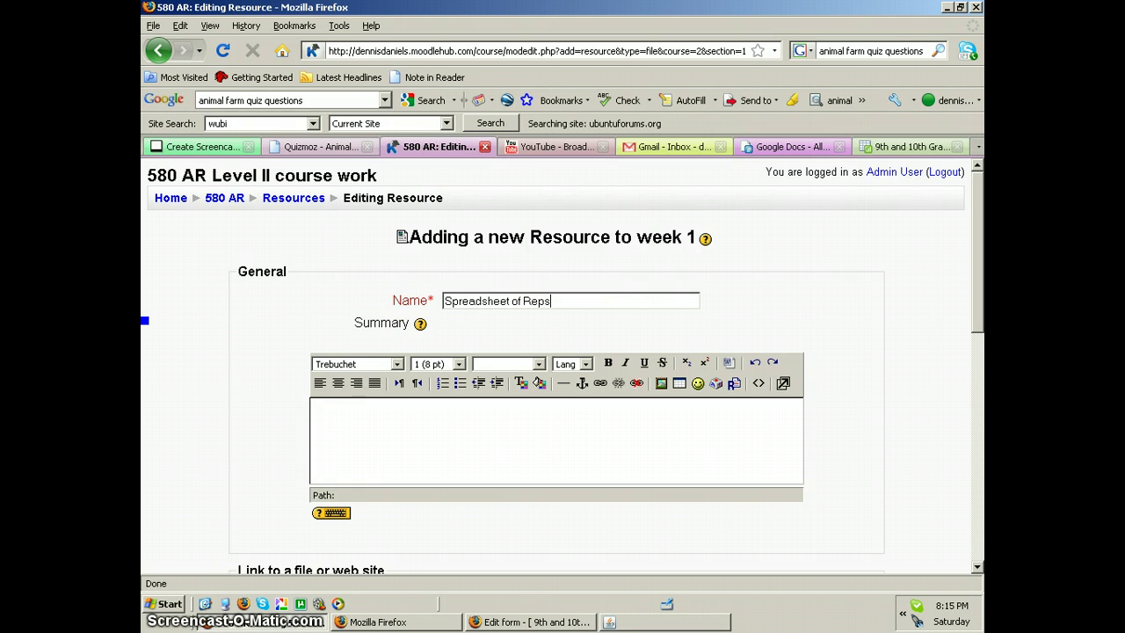
{"action": "key", "text": "BackSpace"}
{"action": "key", "text": "BackSpace"}
{"action": "type", "text": "soonses"}
{"action": "left_click", "coordinate": [317, 413]}
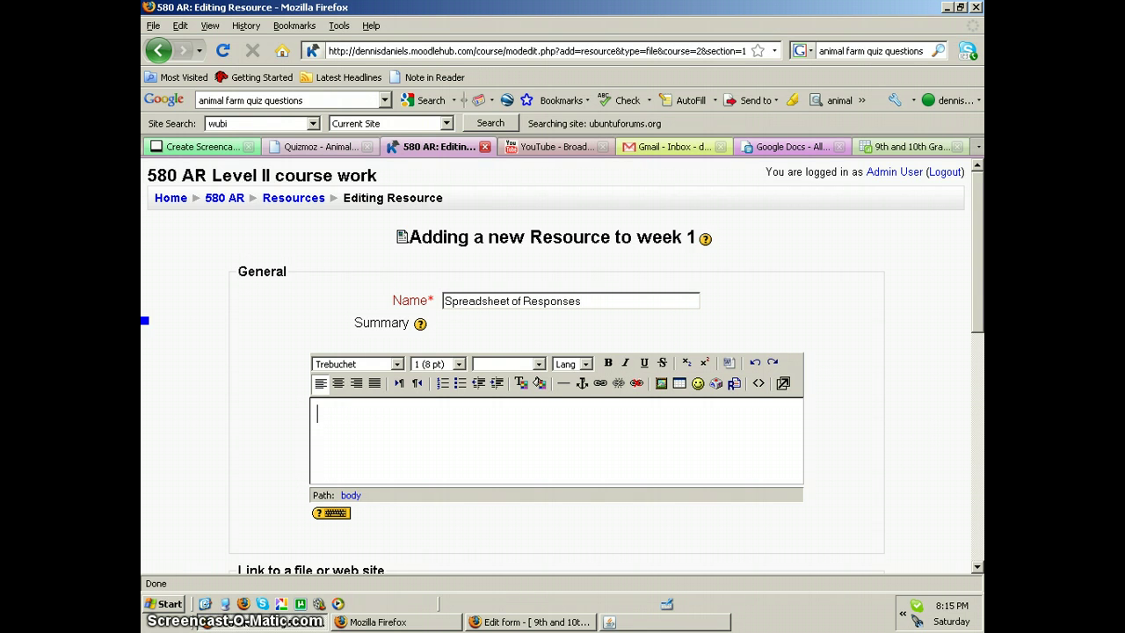
{"action": "type", "text": "Here is the link."}
Link the word "link" in the summary to the copied spreadsheet address, with New window as the target.
{"action": "left_click_drag", "start_coordinate": [386, 414], "coordinate": [407, 414]}
{"action": "left_click", "coordinate": [601, 383]}
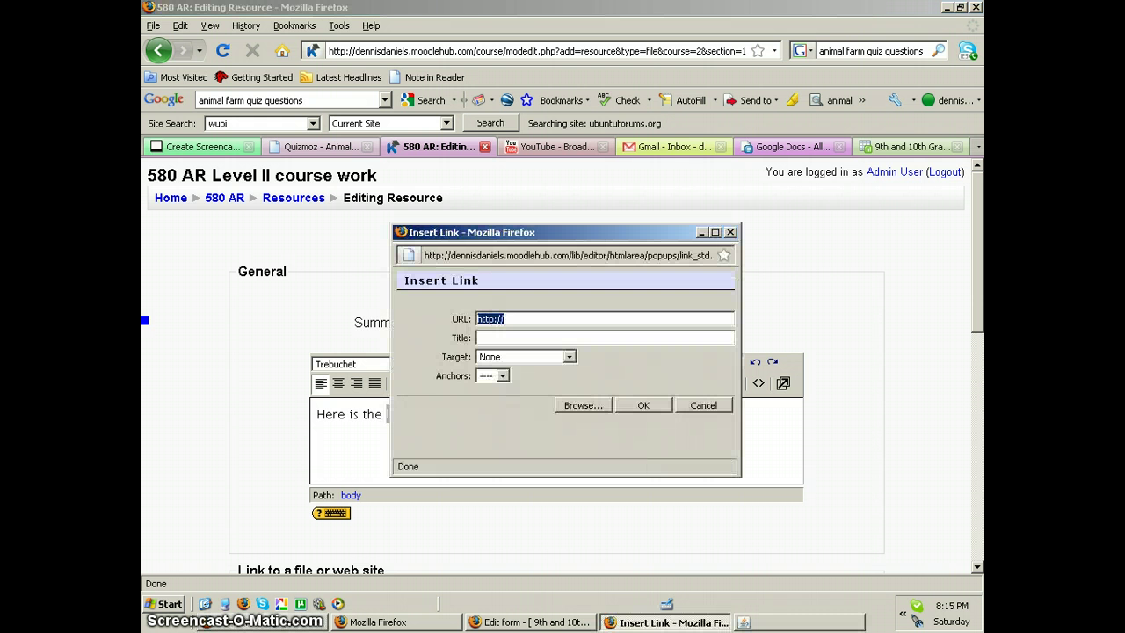
{"action": "key", "text": "ctrl+v"}
{"action": "left_click", "coordinate": [568, 356]}
{"action": "left_click", "coordinate": [503, 381]}
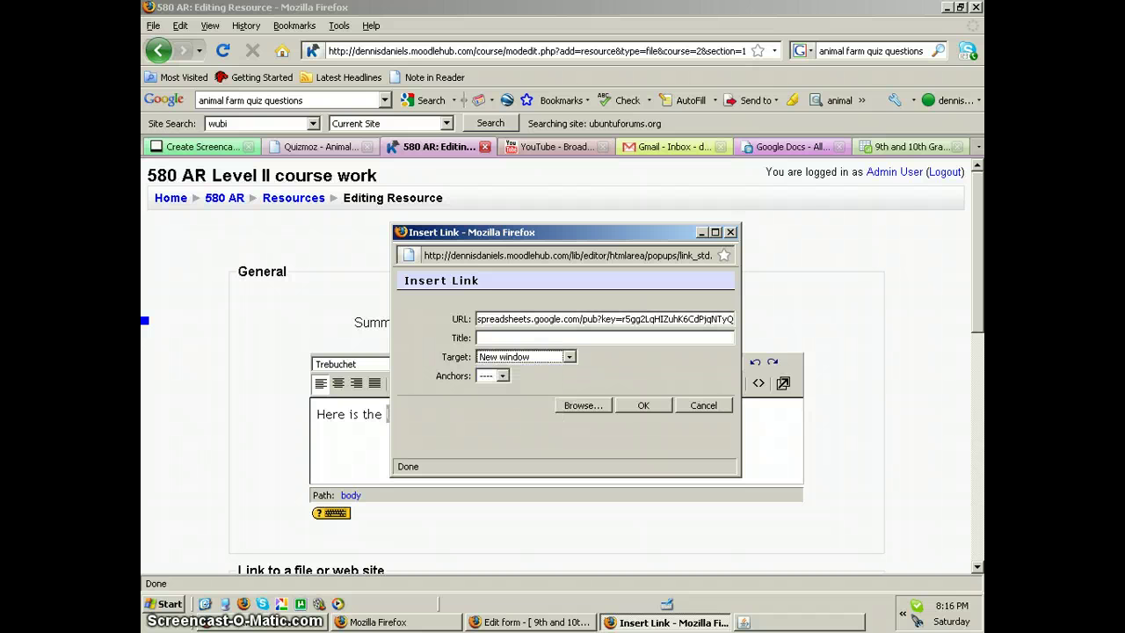
{"action": "left_click", "coordinate": [644, 405]}
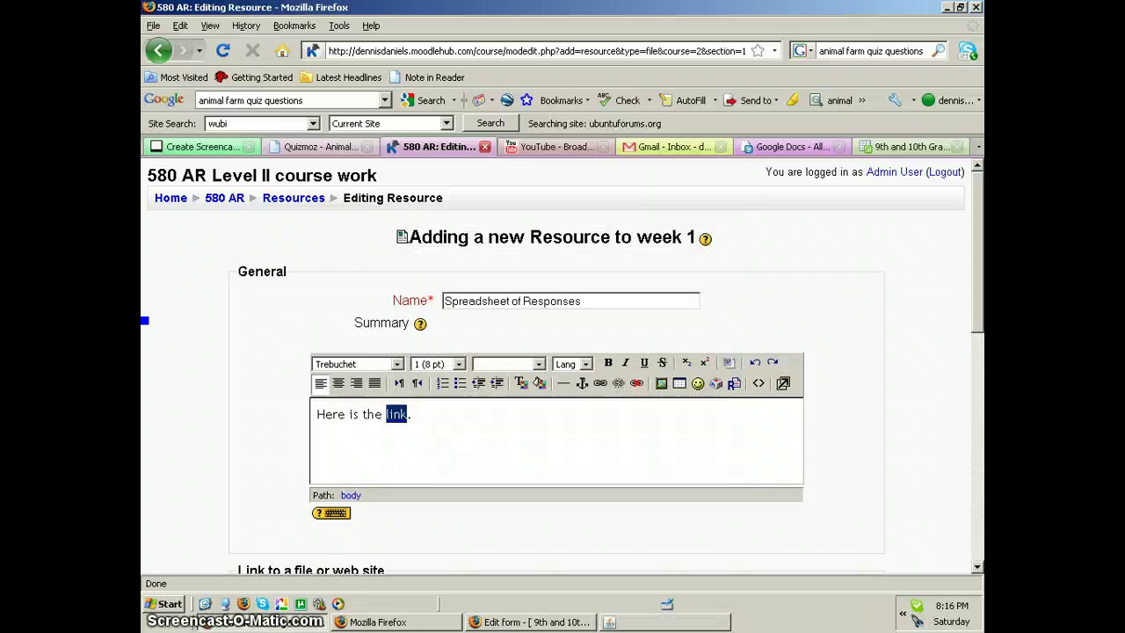
Set the resource's location to the copied spreadsheet address, then save and display the resource.
{"action": "scroll", "coordinate": [563, 365], "scroll_direction": "down", "scroll_amount": 4}
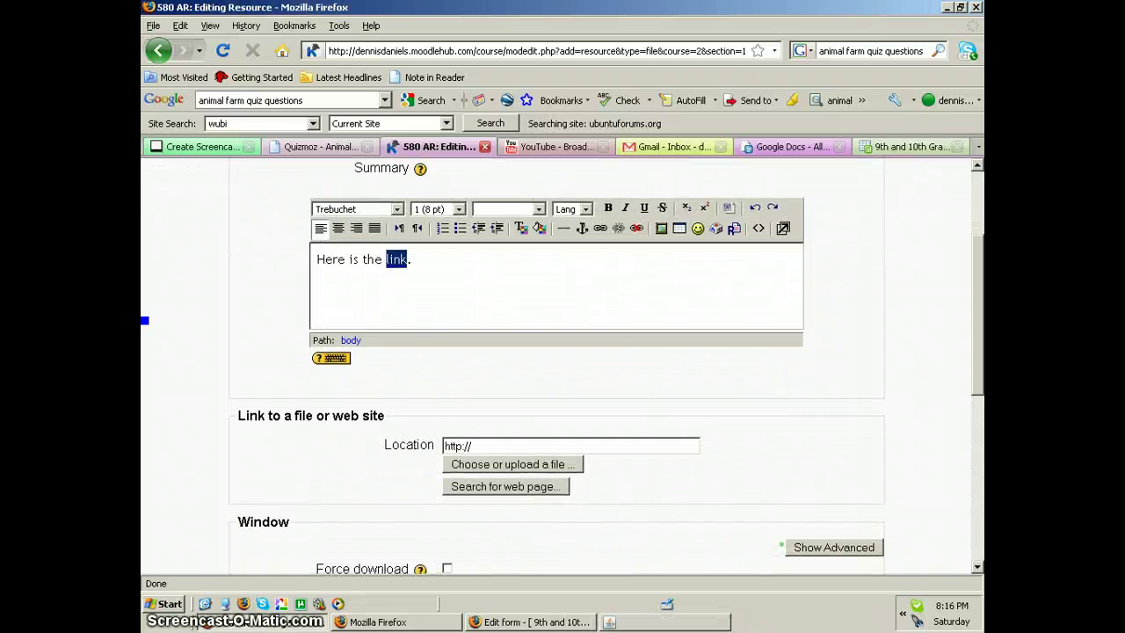
{"action": "left_click_drag", "start_coordinate": [472, 445], "coordinate": [443, 446]}
{"action": "key", "text": "ctrl+v"}
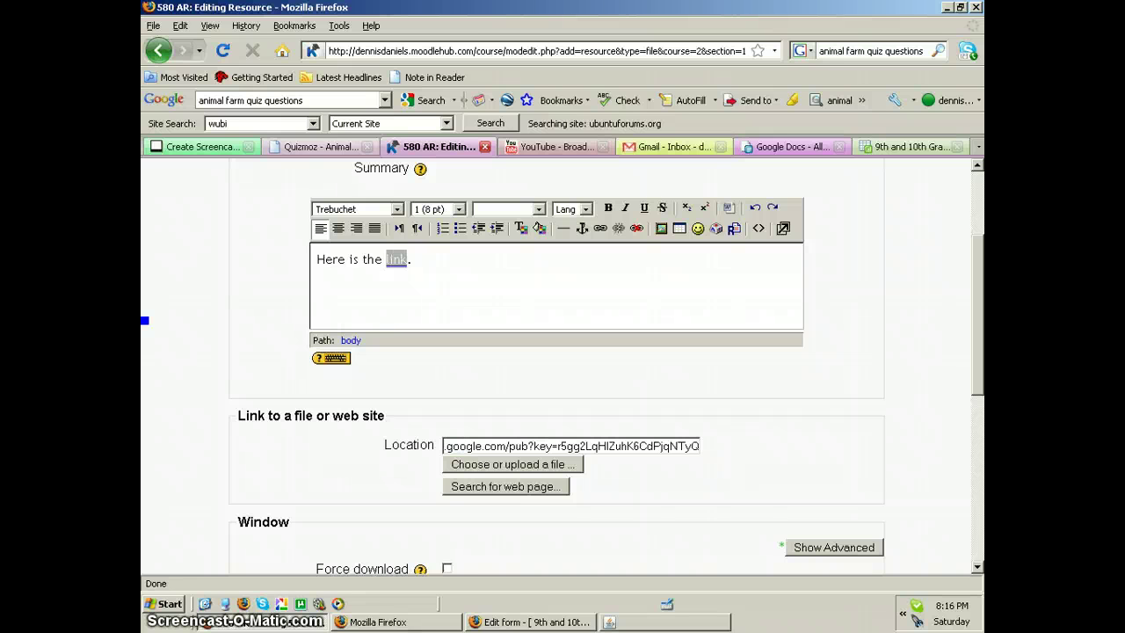
{"action": "scroll", "coordinate": [563, 369], "scroll_direction": "down", "scroll_amount": 5}
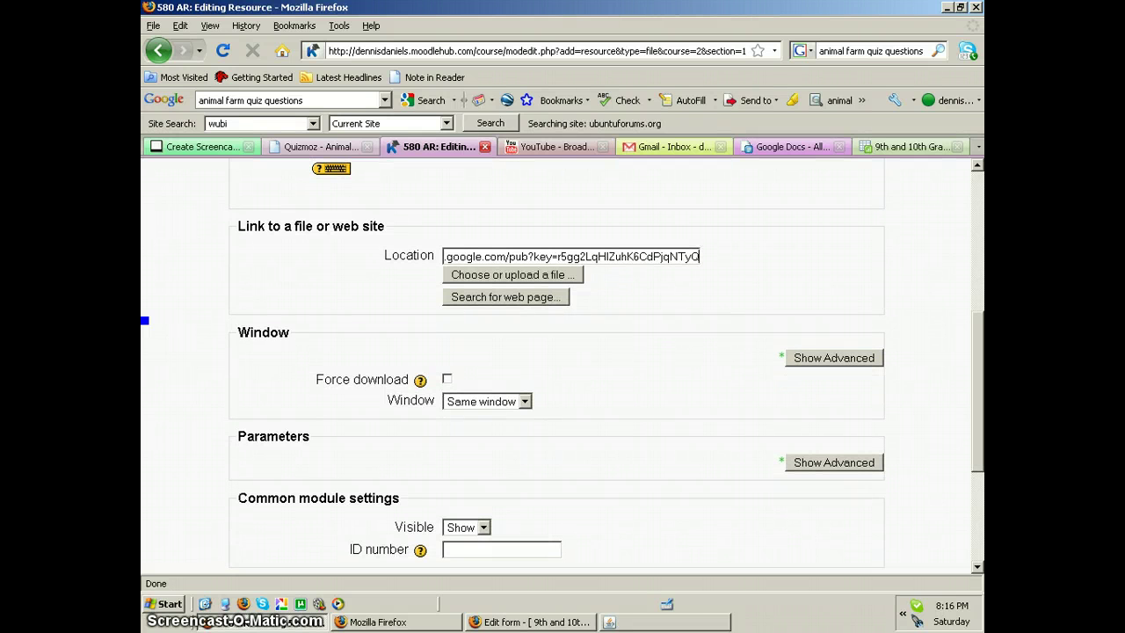
{"action": "scroll", "coordinate": [563, 360], "scroll_direction": "down", "scroll_amount": 3}
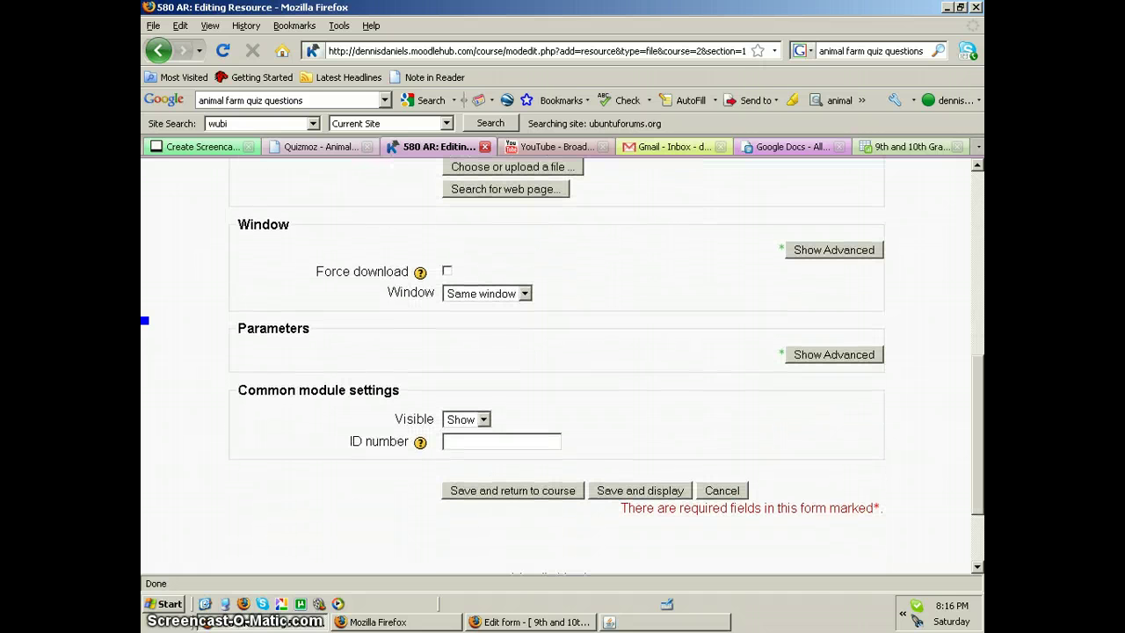
{"action": "left_click", "coordinate": [640, 491]}
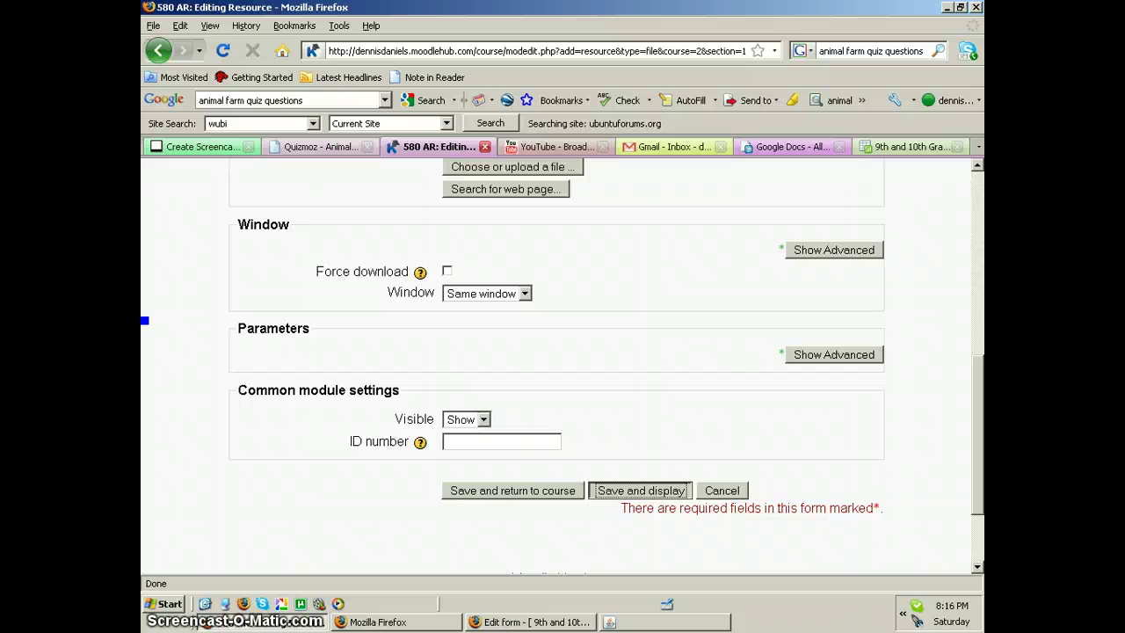